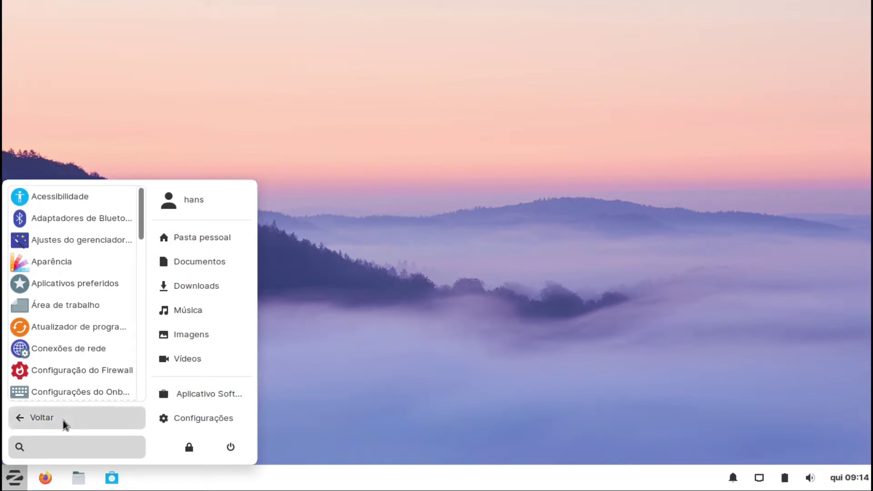
- Browse the Escritório, Gráficos and Internet application categories to see which programs each contains
{"action": "left_click", "coordinate": [50, 419]}
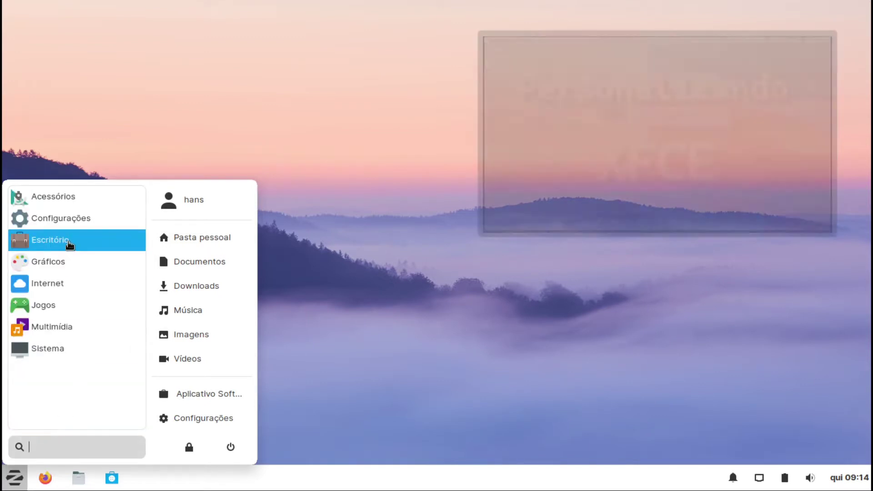
{"action": "left_click", "coordinate": [68, 241]}
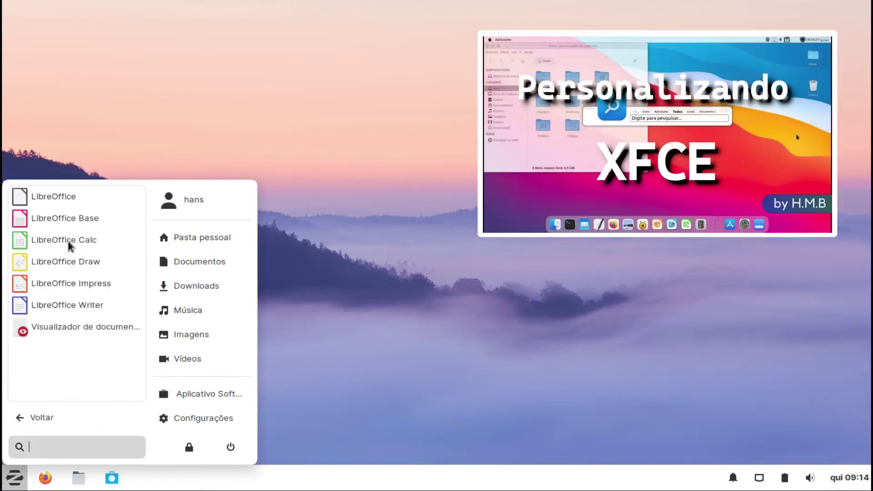
{"action": "left_click", "coordinate": [56, 419]}
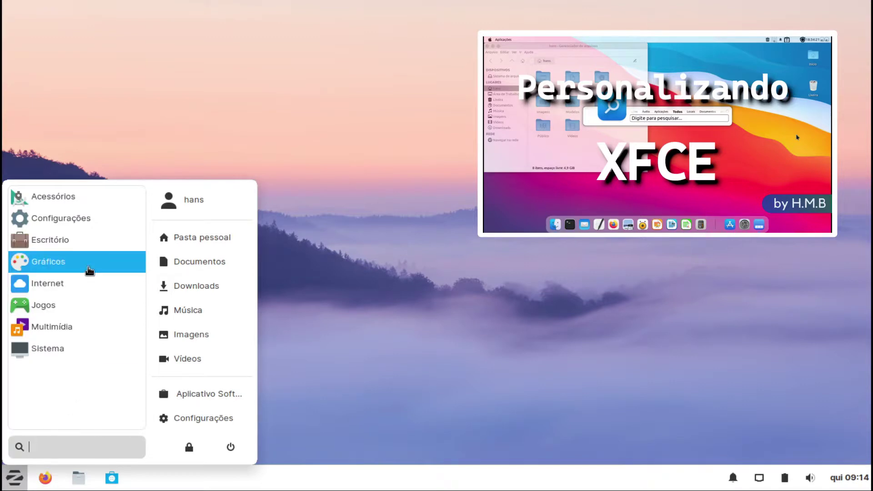
{"action": "left_click", "coordinate": [88, 270]}
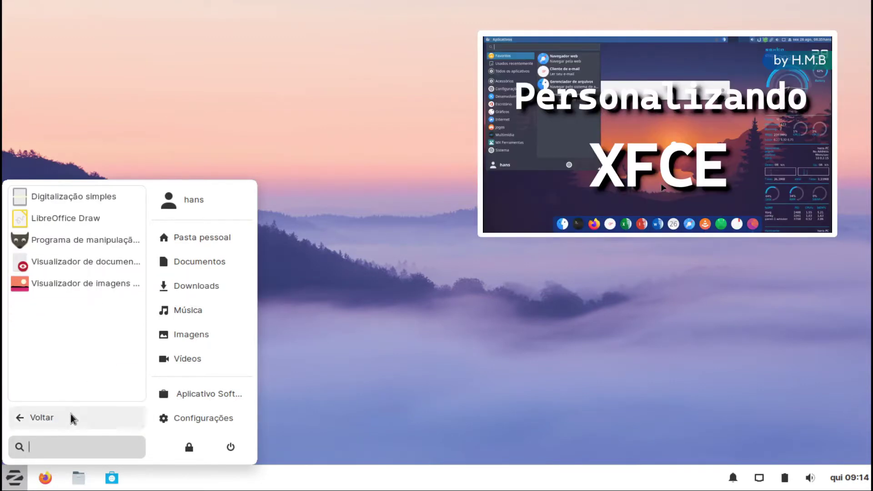
{"action": "left_click", "coordinate": [59, 418]}
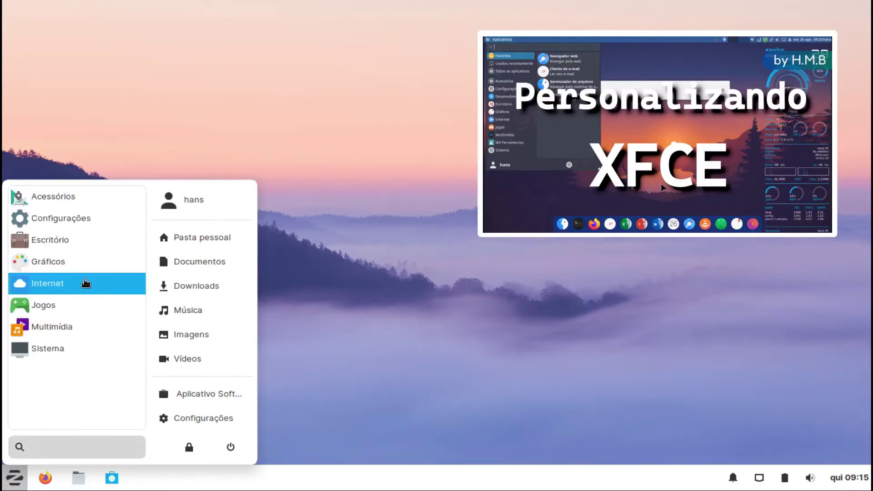
{"action": "left_click", "coordinate": [87, 282]}
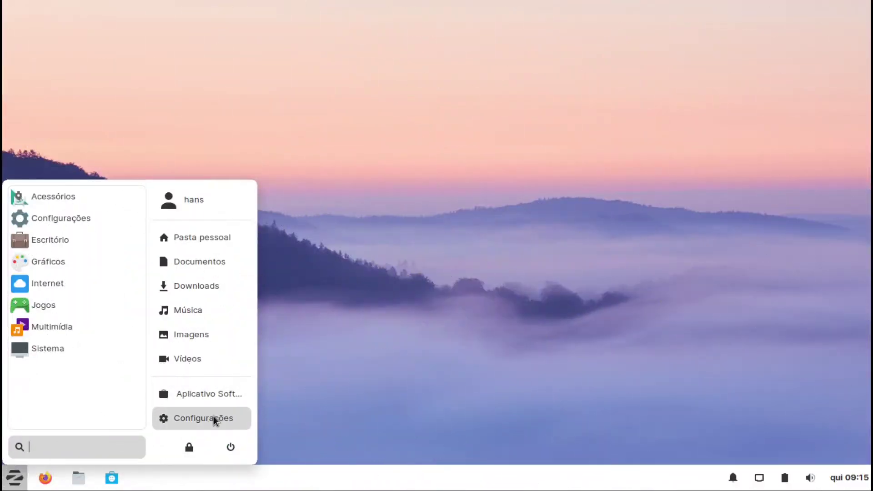
- Open the Ajustes do gerenciador de janelas settings, then move and enlarge the window so all its sections fit
{"action": "left_click", "coordinate": [214, 418]}
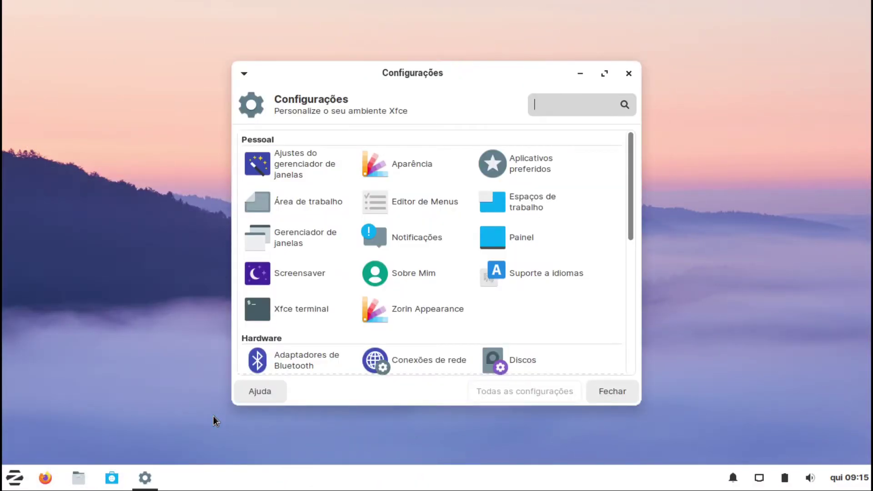
{"action": "left_click", "coordinate": [298, 177]}
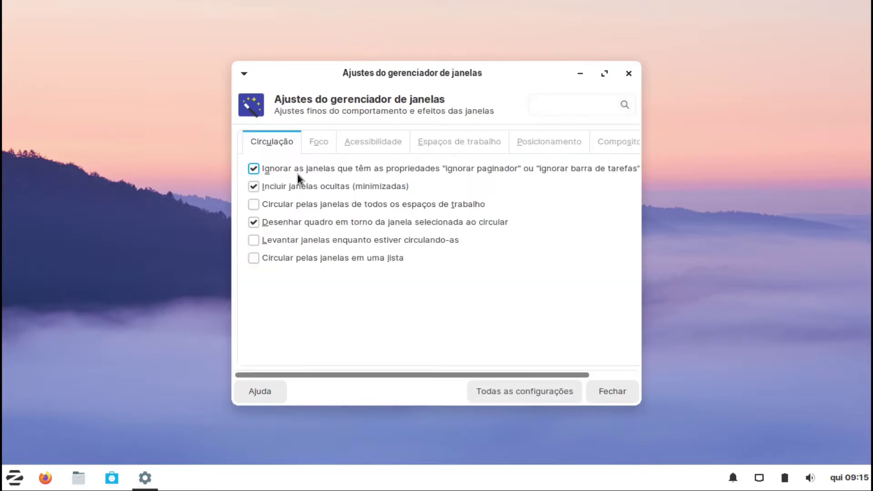
{"action": "left_click_drag", "start_coordinate": [425, 84], "coordinate": [399, 31]}
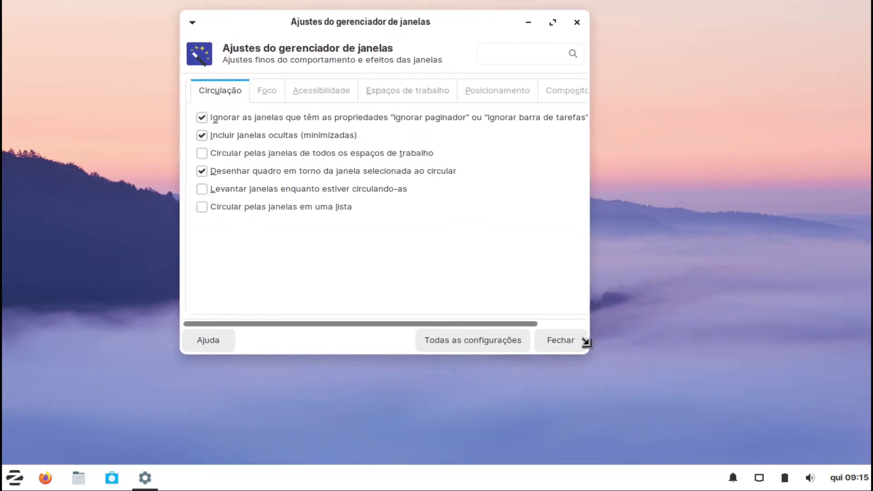
{"action": "left_click_drag", "start_coordinate": [587, 342], "coordinate": [672, 423]}
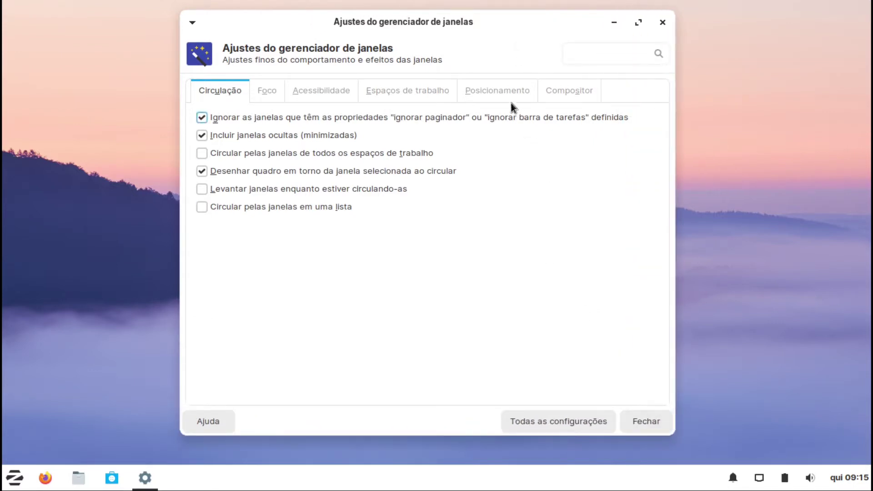
- In the Compositor settings, slightly lower the opacity of inactive, moving, resizing and context windows
{"action": "left_click", "coordinate": [567, 92]}
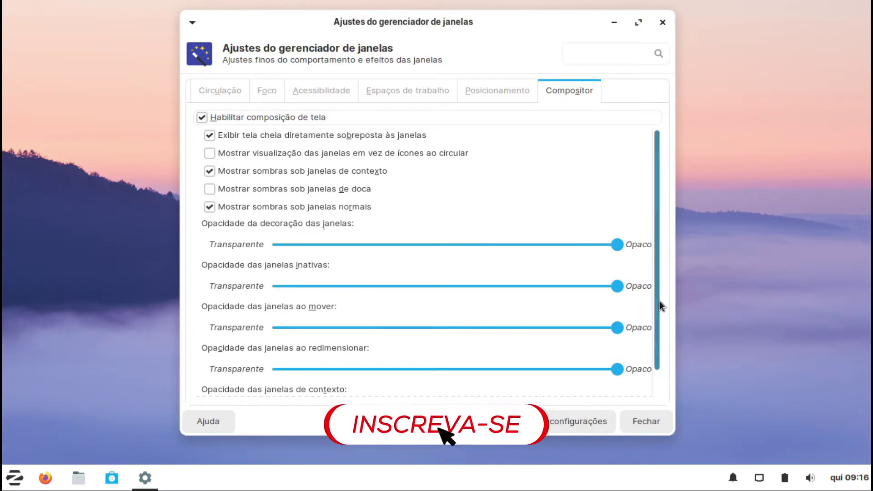
{"action": "scroll", "coordinate": [654, 318], "scroll_direction": "down", "scroll_amount": 2}
{"action": "left_click_drag", "start_coordinate": [615, 258], "coordinate": [595, 257]}
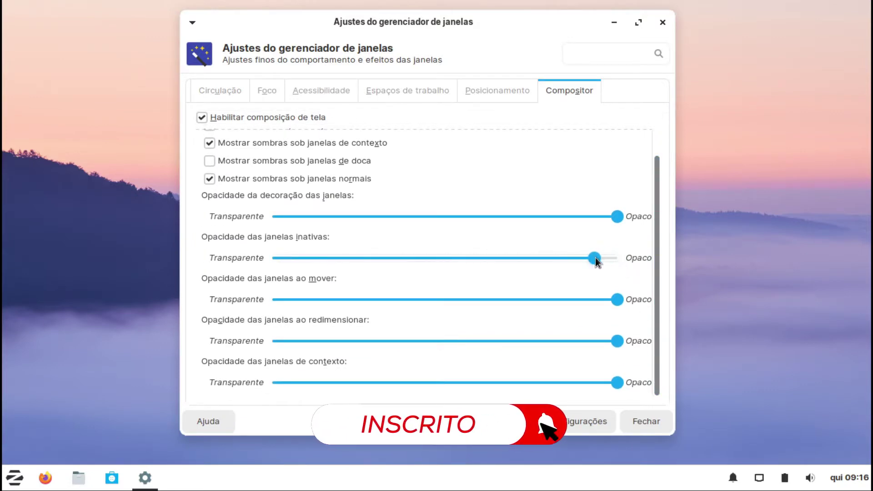
{"action": "left_click_drag", "start_coordinate": [617, 299], "coordinate": [594, 299]}
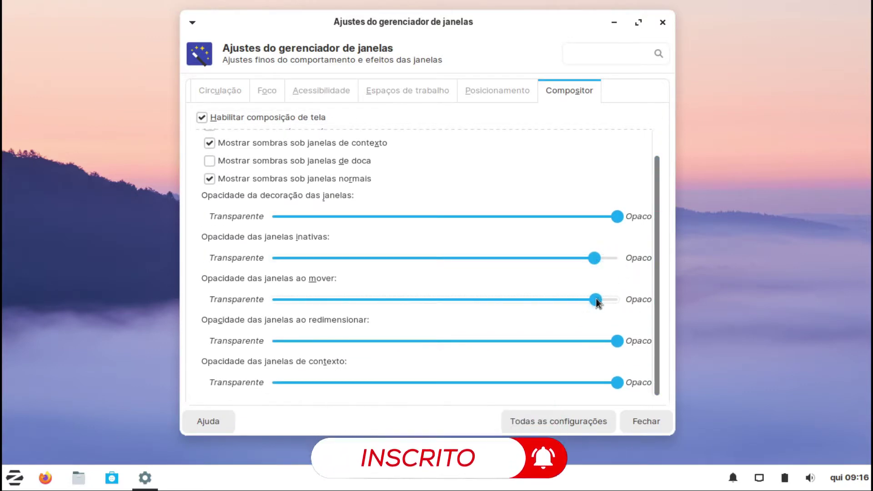
{"action": "left_click_drag", "start_coordinate": [617, 341], "coordinate": [597, 341]}
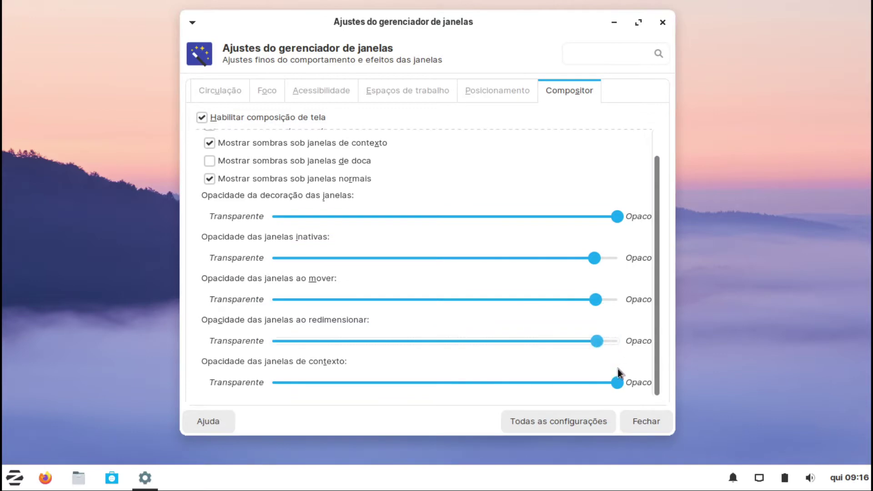
{"action": "left_click_drag", "start_coordinate": [617, 382], "coordinate": [598, 382]}
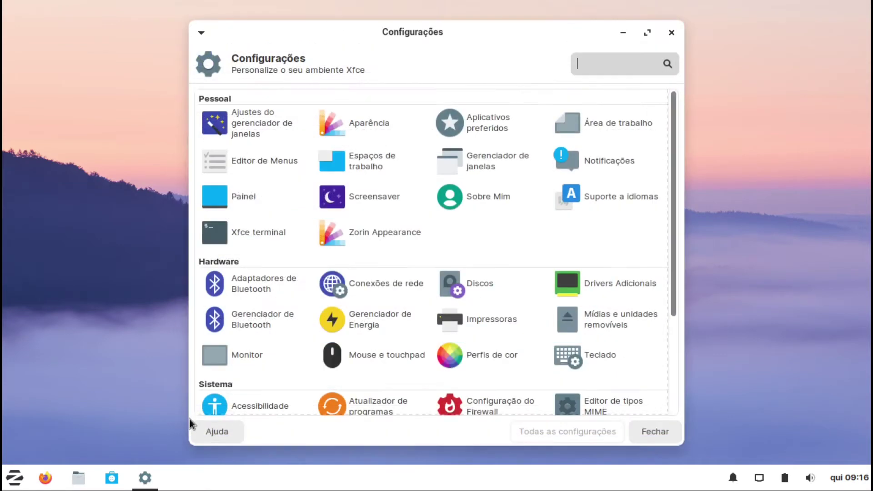
- In Zorin Appearance, choose the second desktop layout, with wide window entries in the taskbar, and set the theme's background colour to black
{"action": "left_click", "coordinate": [394, 234]}
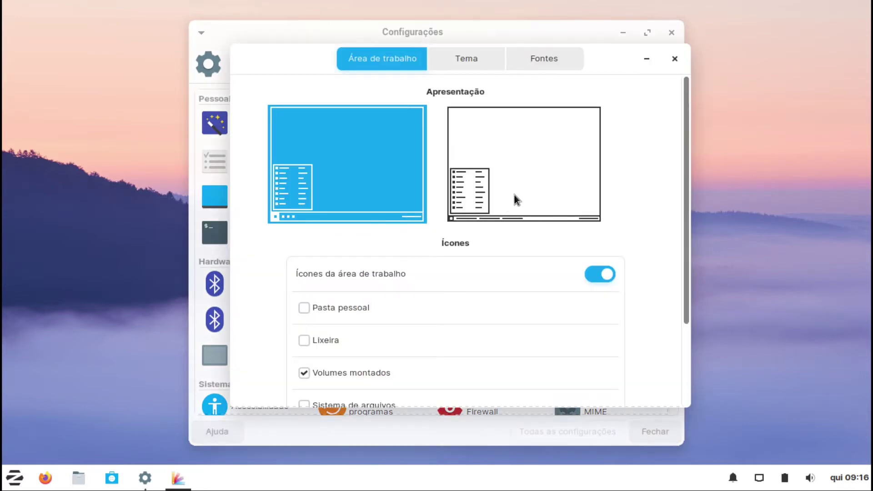
{"action": "left_click", "coordinate": [514, 195]}
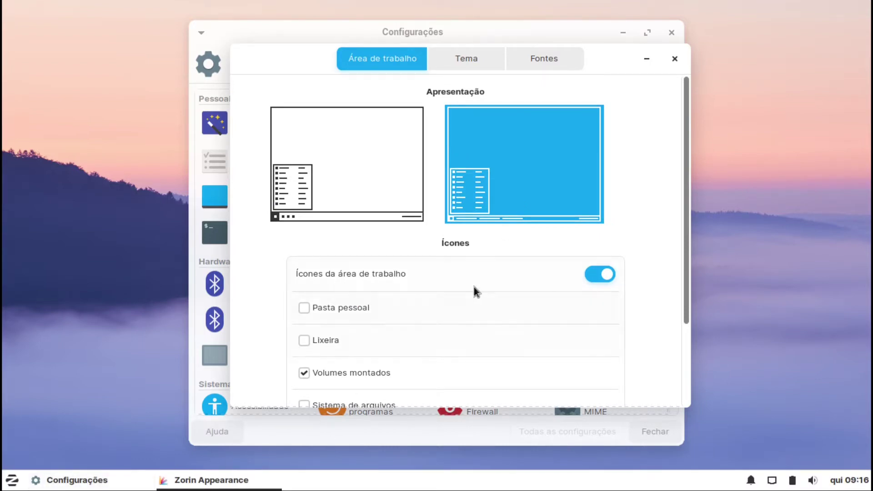
{"action": "left_click", "coordinate": [473, 53]}
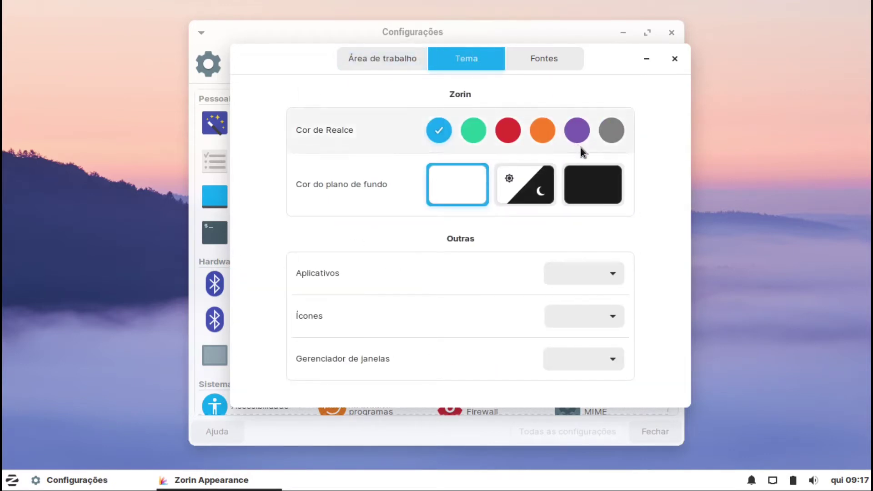
{"action": "left_click", "coordinate": [596, 184]}
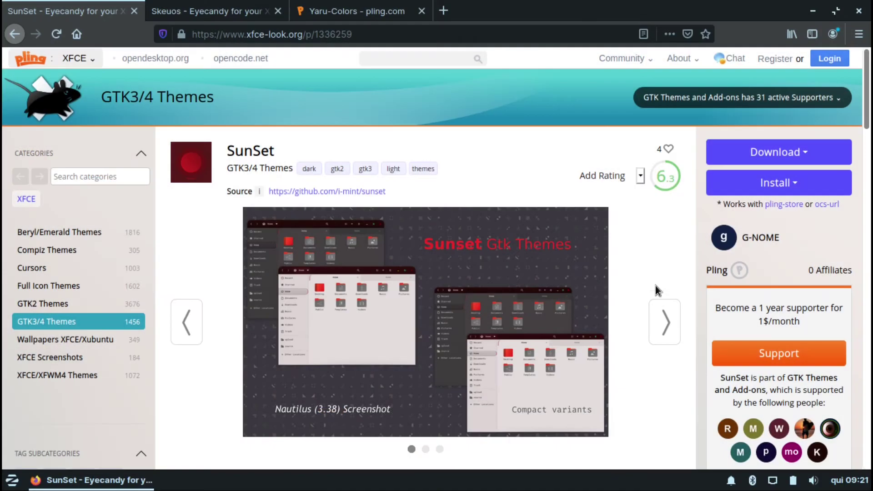
- Download Sunset-Compact-Dark.tar.gz from the SunSet theme's file list, saving the file to disk
{"action": "scroll", "coordinate": [657, 291], "scroll_direction": "down", "scroll_amount": 5}
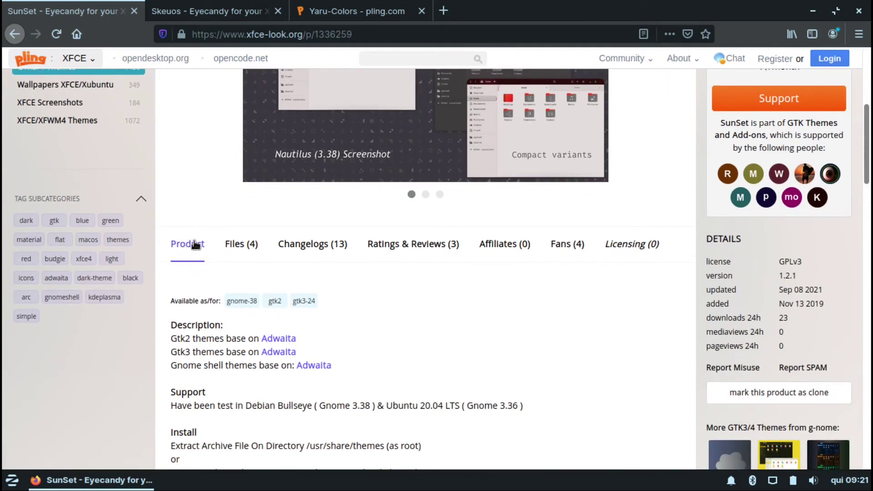
{"action": "left_click", "coordinate": [235, 245]}
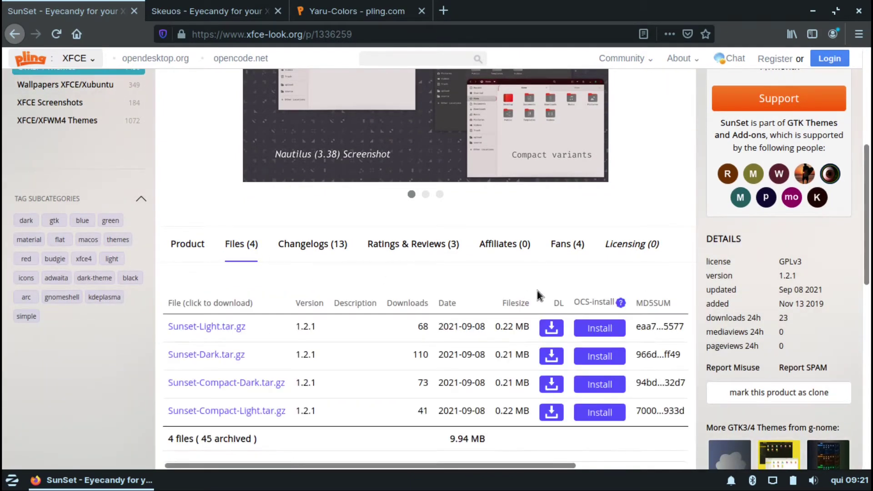
{"action": "left_click", "coordinate": [555, 388]}
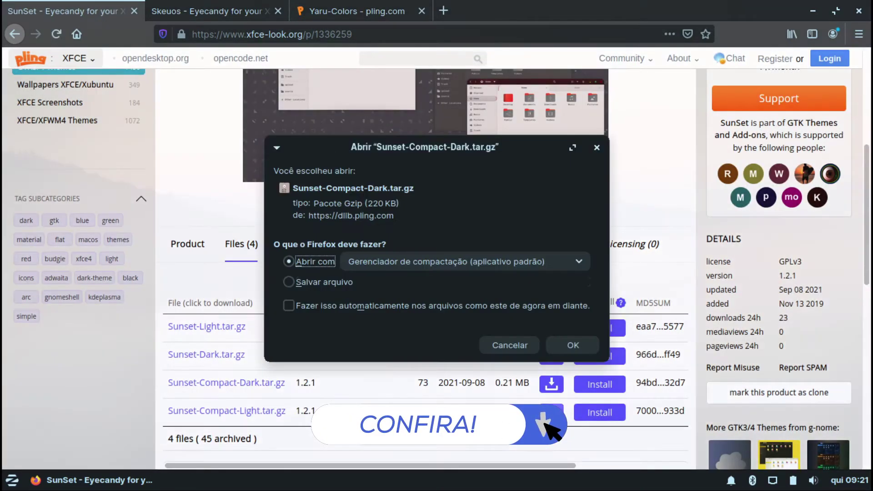
{"action": "left_click", "coordinate": [329, 284]}
{"action": "left_click", "coordinate": [569, 345]}
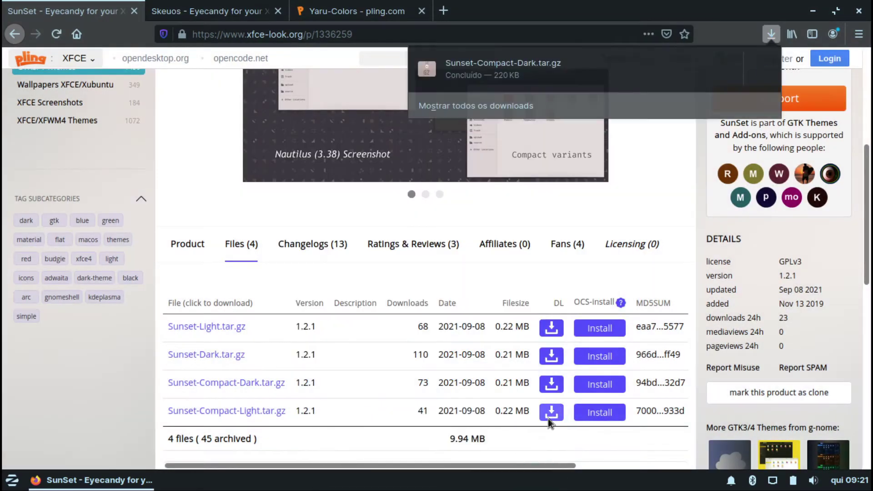
- Download Sunset-Compact-Light.tar.gz from the same file list and close the SunSet page
{"action": "left_click", "coordinate": [551, 412]}
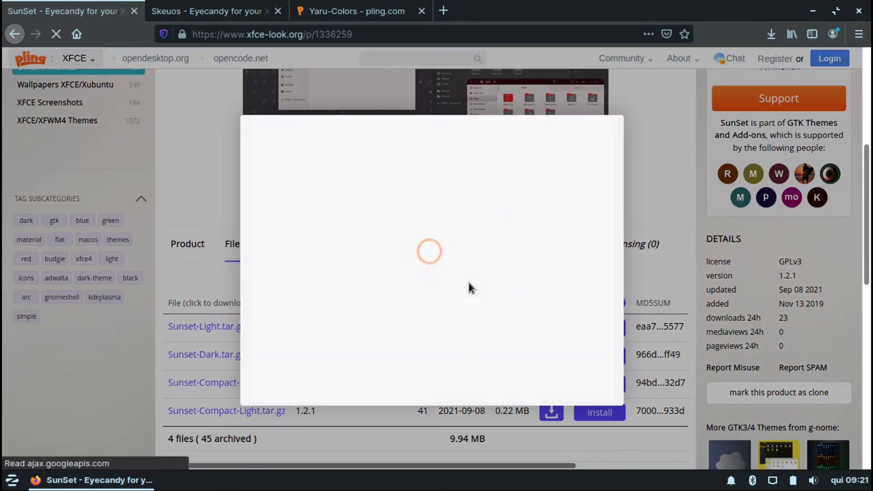
{"action": "left_click", "coordinate": [442, 266]}
{"action": "left_click", "coordinate": [568, 344]}
{"action": "key", "text": "ctrl+w"}
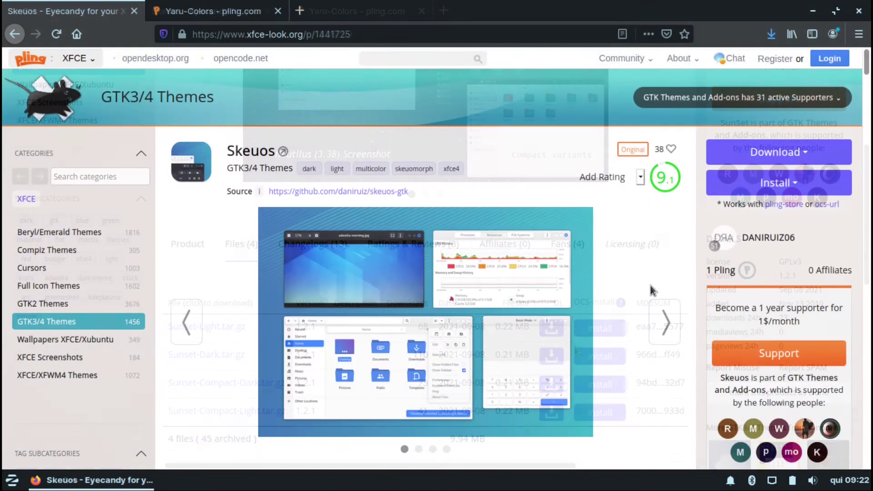
- Download 16-Skeuos-Orange-Dark_20210813.tar.xz from the Skeuos theme's file list, saving the file to disk
{"action": "scroll", "coordinate": [651, 286], "scroll_direction": "down", "scroll_amount": 3}
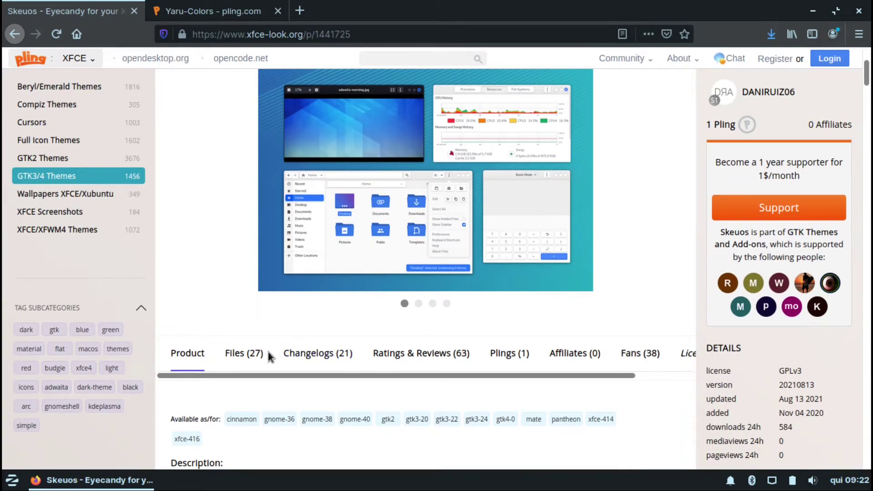
{"action": "left_click", "coordinate": [245, 354]}
{"action": "scroll", "coordinate": [523, 377], "scroll_direction": "down", "scroll_amount": 5}
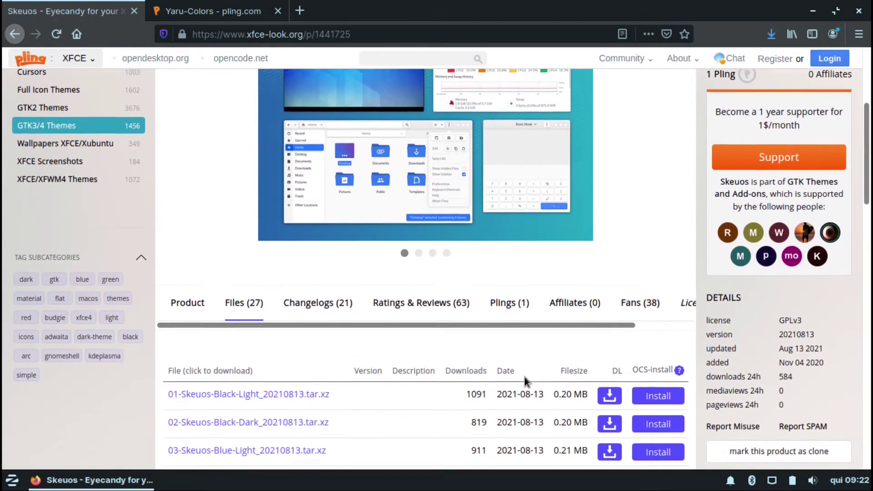
{"action": "scroll", "coordinate": [524, 377], "scroll_direction": "down", "scroll_amount": 8}
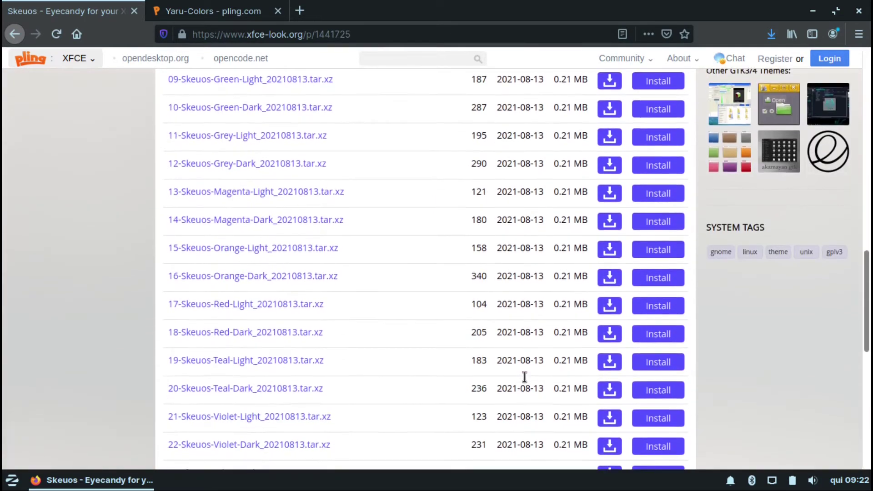
{"action": "left_click", "coordinate": [609, 249]}
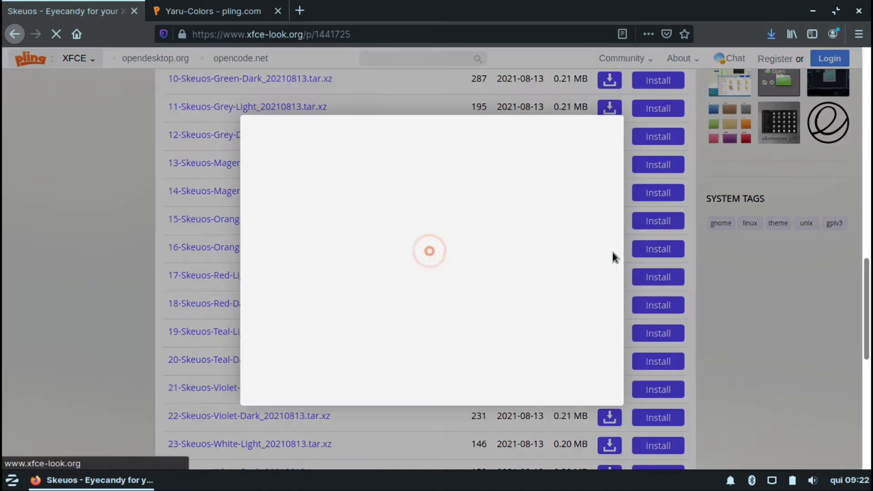
{"action": "left_click", "coordinate": [464, 268]}
{"action": "left_click", "coordinate": [487, 282]}
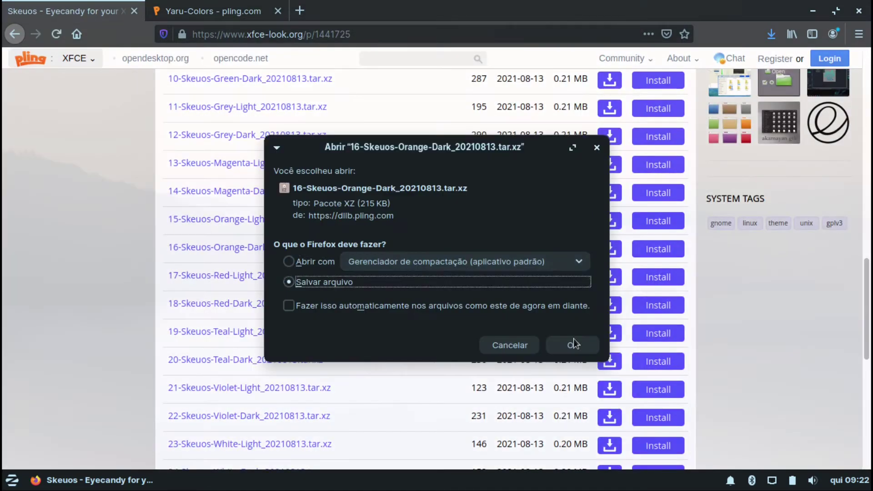
{"action": "left_click", "coordinate": [574, 343]}
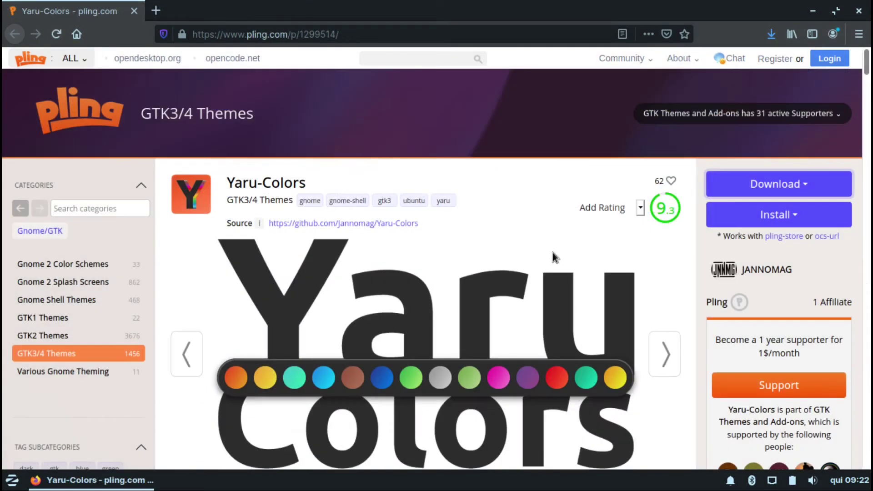
- Download Yaru-Orange-v21.04.tar.xz from the Yaru-Colors theme's file list
{"action": "scroll", "coordinate": [553, 254], "scroll_direction": "down", "scroll_amount": 8}
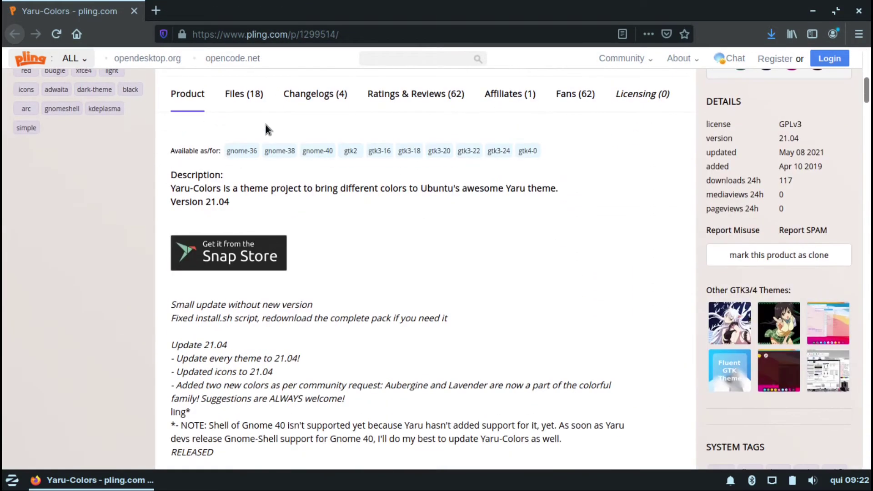
{"action": "left_click", "coordinate": [244, 94]}
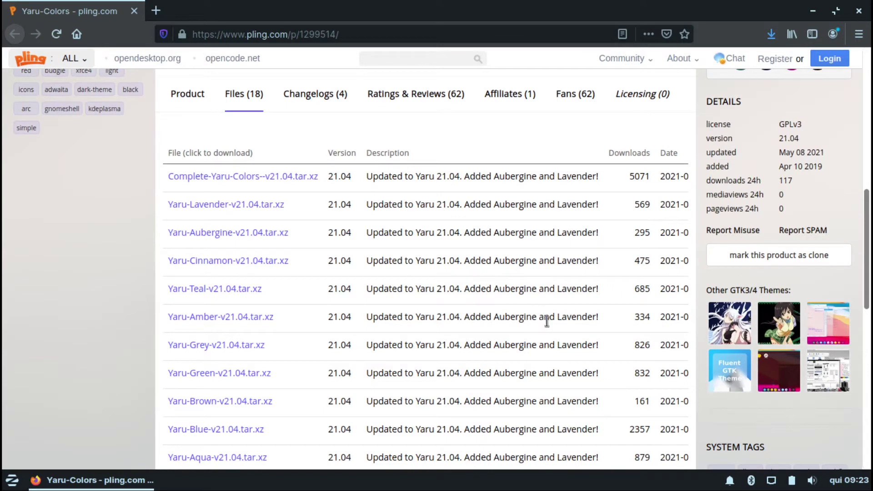
{"action": "scroll", "coordinate": [547, 321], "scroll_direction": "down", "scroll_amount": 6}
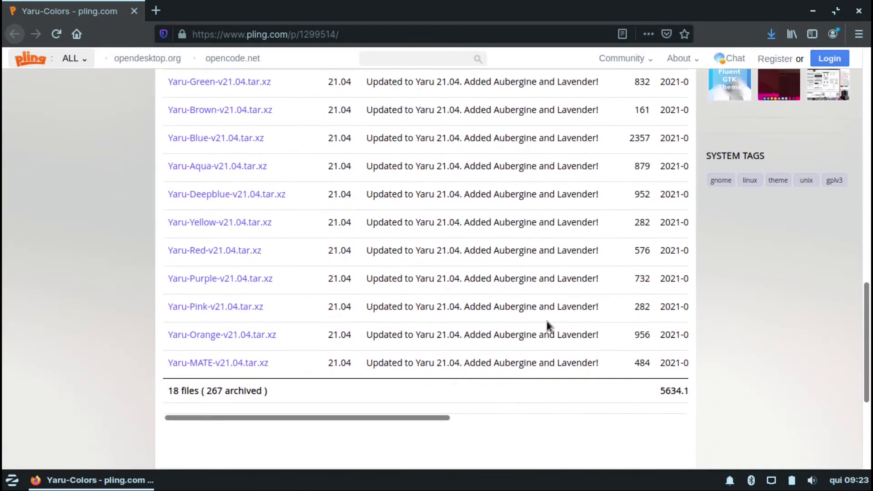
{"action": "left_click", "coordinate": [265, 336]}
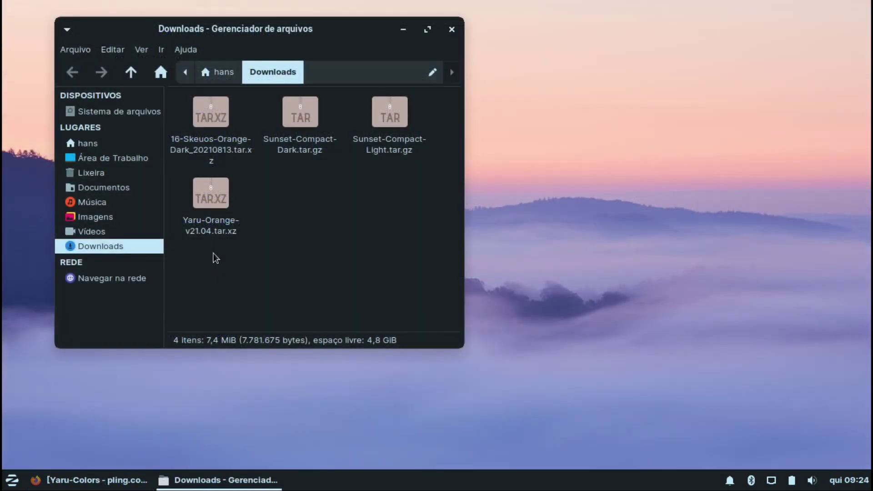
- Extract the four downloaded Skeuos, Sunset and Yaru archives in place in the Downloads folder
{"action": "left_click_drag", "start_coordinate": [216, 258], "coordinate": [392, 117]}
{"action": "right_click", "coordinate": [392, 117]}
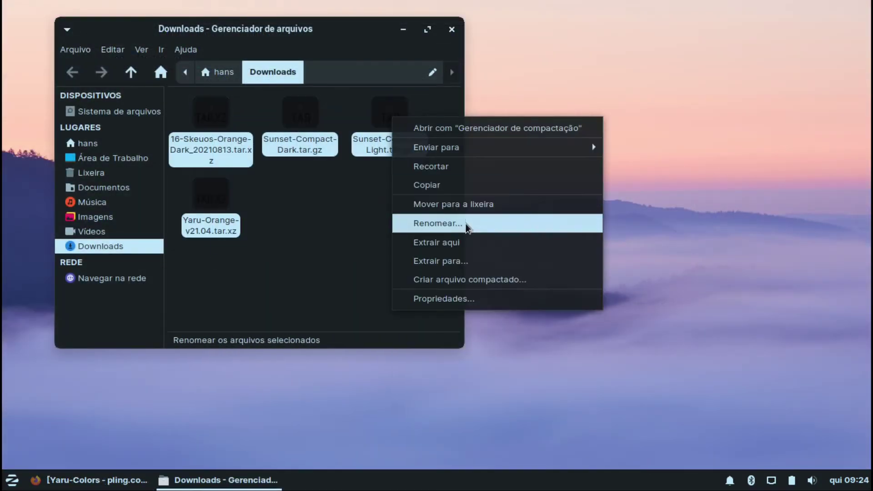
{"action": "left_click", "coordinate": [466, 240]}
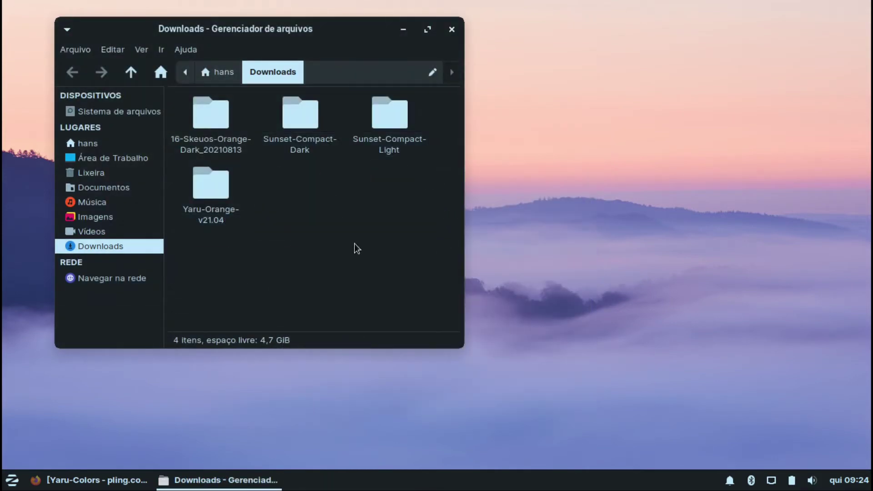
- Browse into the Icons folder inside Yaru-Orange-v21.04 and pick its Yaru-Orange folder for transfer
{"action": "double_click", "coordinate": [210, 184]}
{"action": "left_click", "coordinate": [274, 77]}
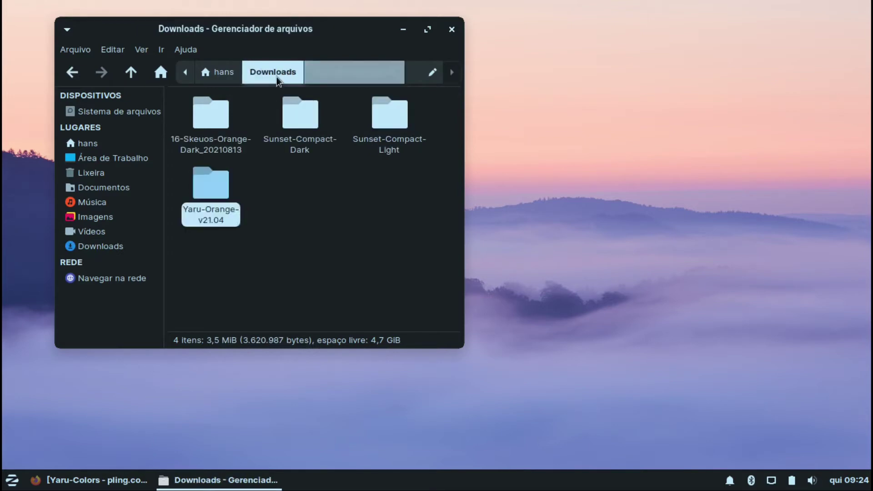
{"action": "double_click", "coordinate": [220, 188]}
{"action": "double_click", "coordinate": [217, 113]}
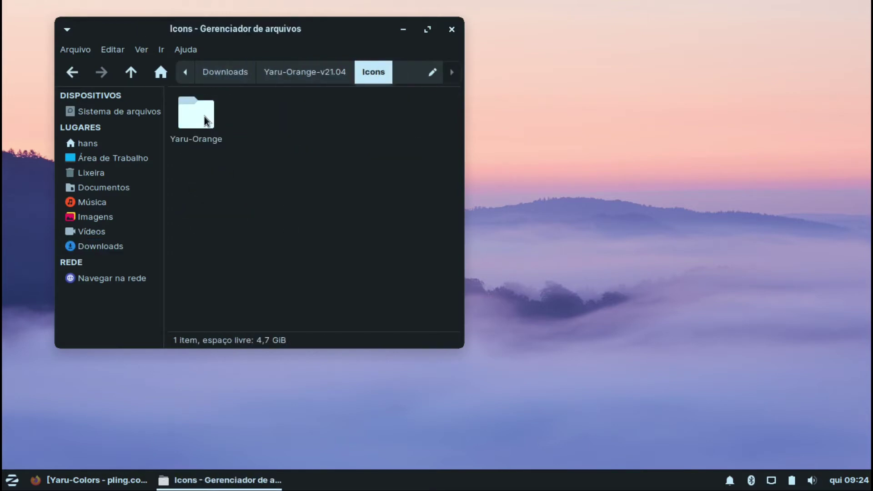
{"action": "double_click", "coordinate": [214, 114]}
{"action": "left_click", "coordinate": [312, 73]}
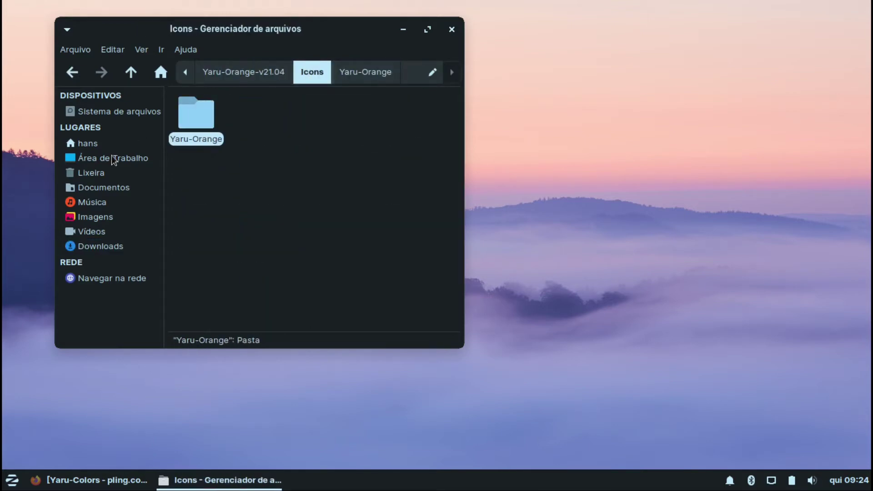
- Open the home folder in a second window with hidden files shown, and create and open a folder named .icons
{"action": "right_click", "coordinate": [112, 144]}
{"action": "left_click", "coordinate": [150, 193]}
{"action": "left_click_drag", "start_coordinate": [652, 155], "coordinate": [607, 90]}
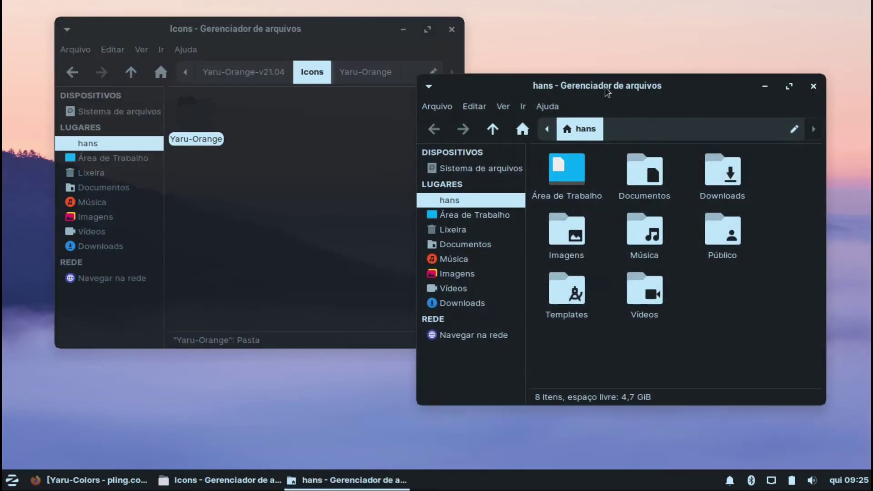
{"action": "right_click", "coordinate": [691, 298]}
{"action": "left_click", "coordinate": [768, 114]}
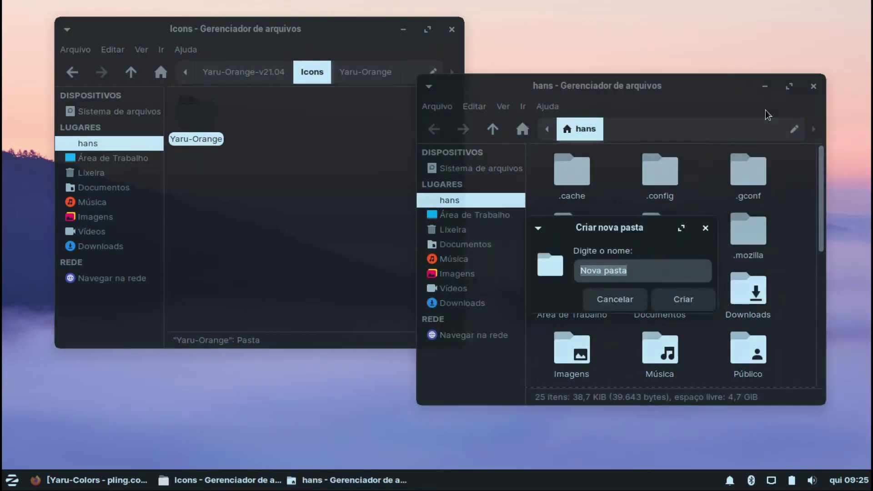
{"action": "type", "text": ".icons"}
{"action": "key", "text": "Return"}
{"action": "key", "text": "Return"}
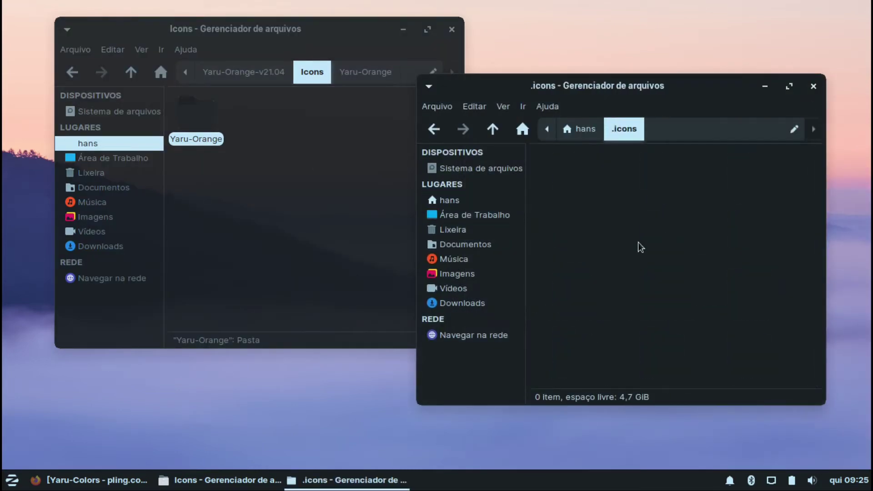
- Paste the Yaru-Orange folder into .icons and remove the leftover Yaru-Orange-v21.04 folder from Downloads
{"action": "key", "text": "ctrl+v"}
{"action": "left_click", "coordinate": [641, 248]}
{"action": "left_click", "coordinate": [209, 76]}
{"action": "left_click", "coordinate": [212, 72]}
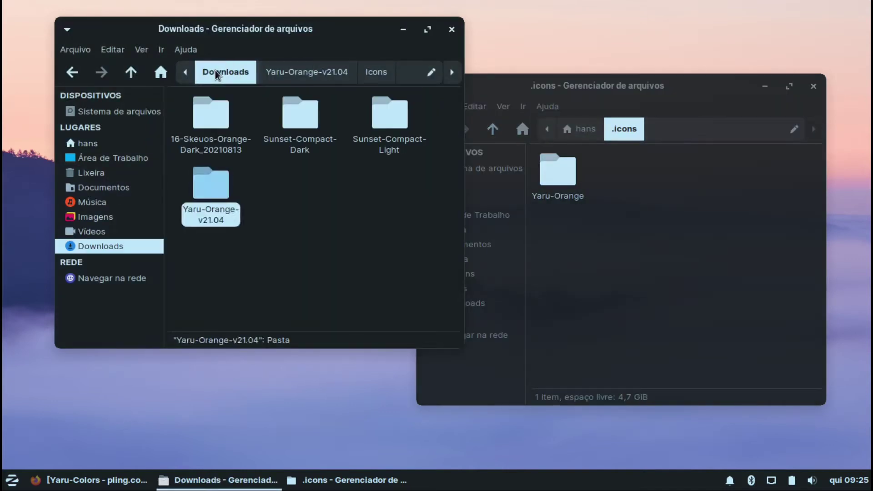
{"action": "left_click", "coordinate": [288, 207]}
- Cut all the theme folders contained in 16-Skeuos-Orange-Dark_20210813
{"action": "double_click", "coordinate": [215, 127]}
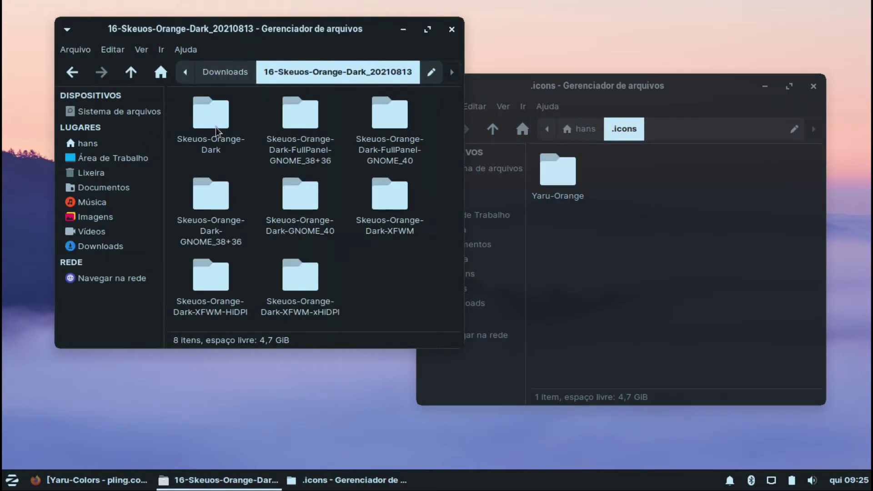
{"action": "key", "text": "ctrl+a"}
{"action": "key", "text": "ctrl+x"}
- Create a folder named .themes in the home folder and paste the Skeuos-Orange-Dark theme folders into it
{"action": "left_click", "coordinate": [579, 128]}
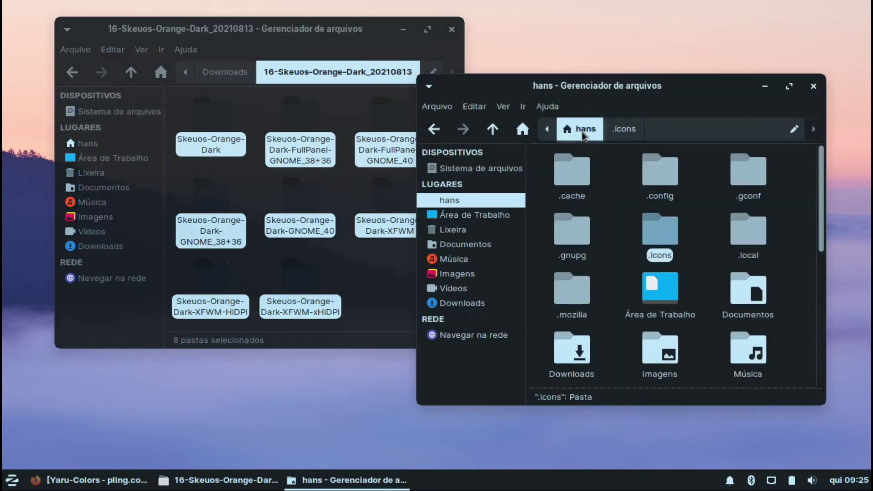
{"action": "right_click", "coordinate": [627, 267]}
{"action": "left_click", "coordinate": [654, 274]}
{"action": "type", "text": ".themes"}
{"action": "key", "text": "Return"}
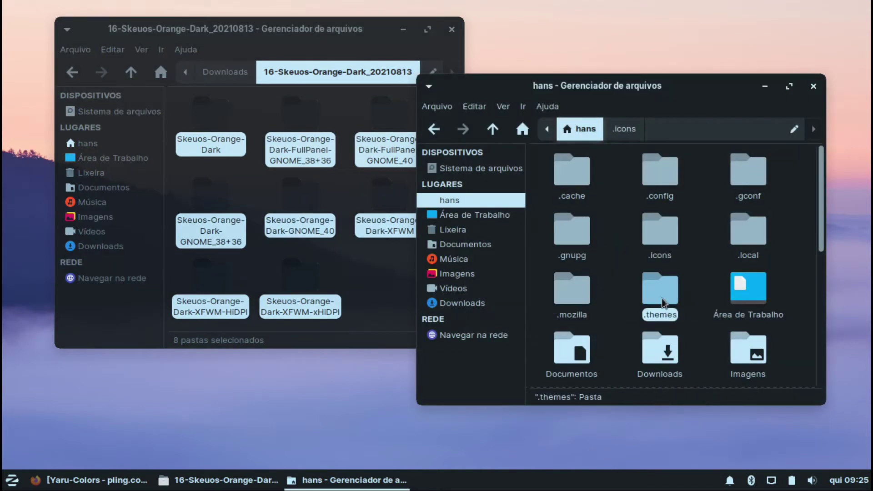
{"action": "double_click", "coordinate": [638, 287]}
{"action": "key", "text": "ctrl+v"}
- Copy the Sunset-Compact-Dark and Sunset-Compact-Light folders from Downloads into .themes and close the file manager windows
{"action": "left_click", "coordinate": [225, 72]}
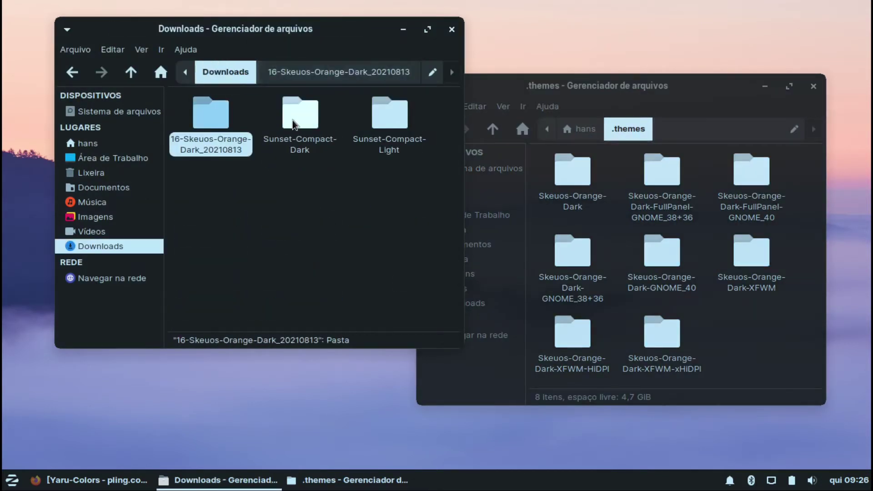
{"action": "double_click", "coordinate": [300, 116]}
{"action": "left_click", "coordinate": [285, 73]}
{"action": "left_click", "coordinate": [394, 150], "text": "ctrl"}
{"action": "key", "text": "ctrl+c"}
{"action": "left_click", "coordinate": [741, 335]}
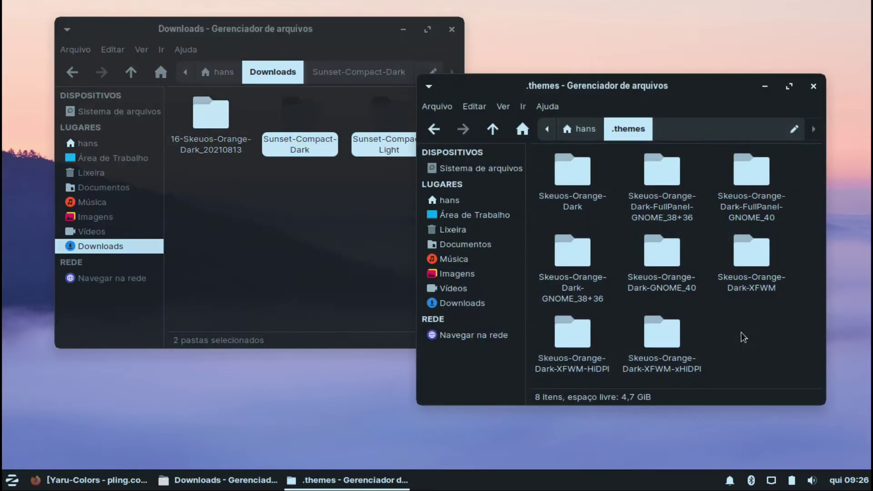
{"action": "key", "text": "ctrl+v"}
{"action": "key", "text": "ctrl+q"}
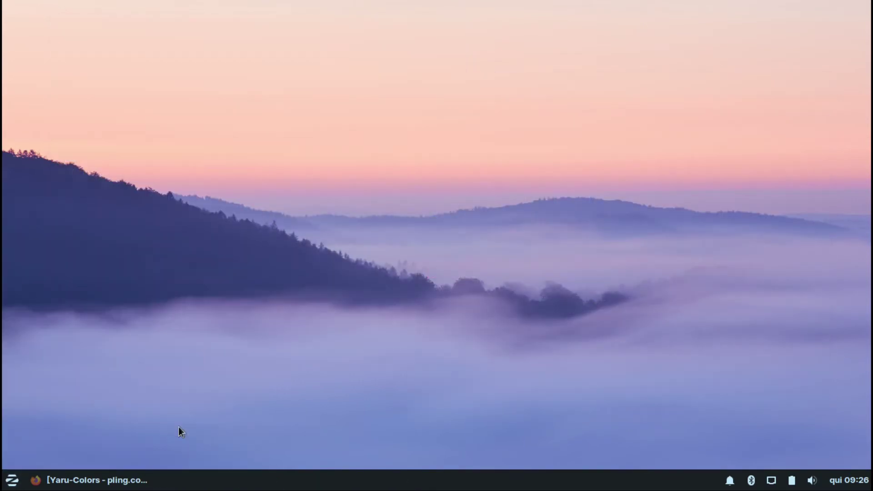
- Open the Xfce appearance settings and apply the Skeuos-Orange-Dark style
{"action": "key", "text": "super+i"}
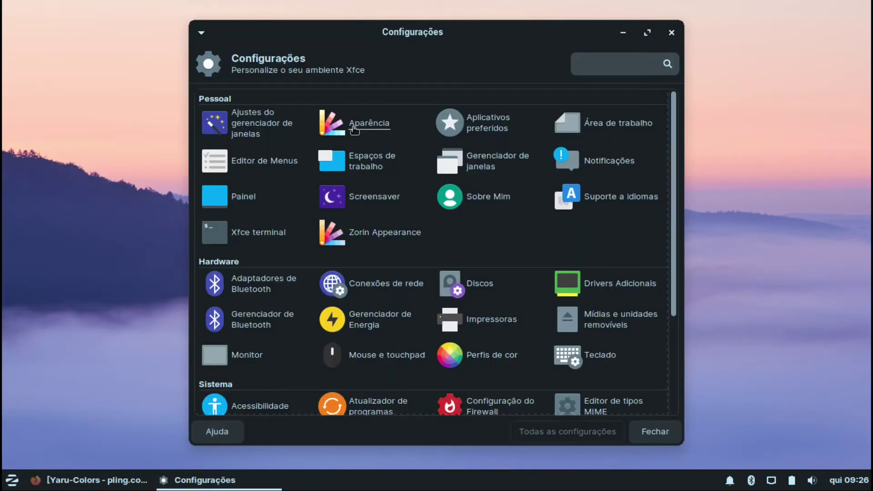
{"action": "left_click", "coordinate": [367, 129]}
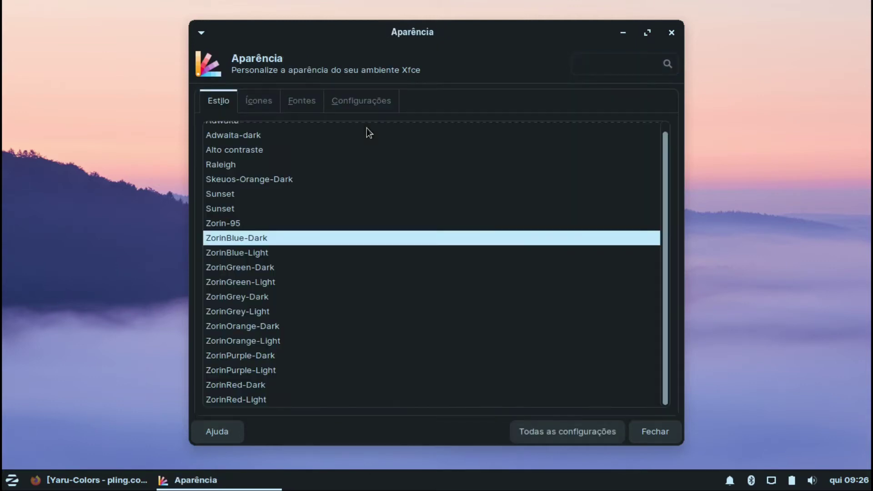
{"action": "left_click", "coordinate": [242, 178]}
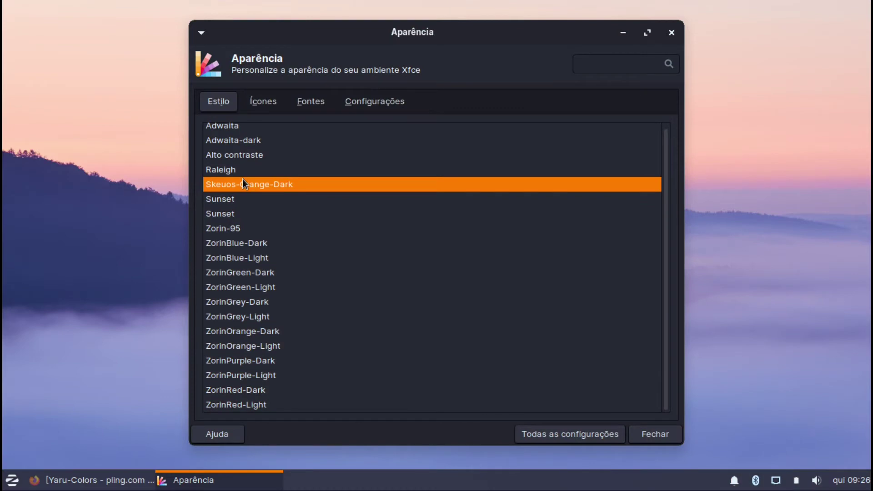
- Try the dark and light Sunset styles in turn and check how the applications menu looks in the light one
{"action": "left_click", "coordinate": [228, 200]}
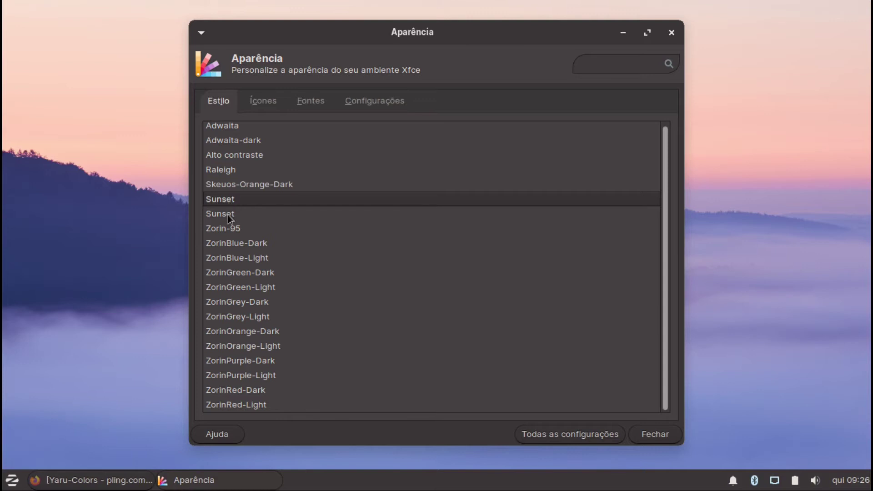
{"action": "left_click", "coordinate": [228, 215]}
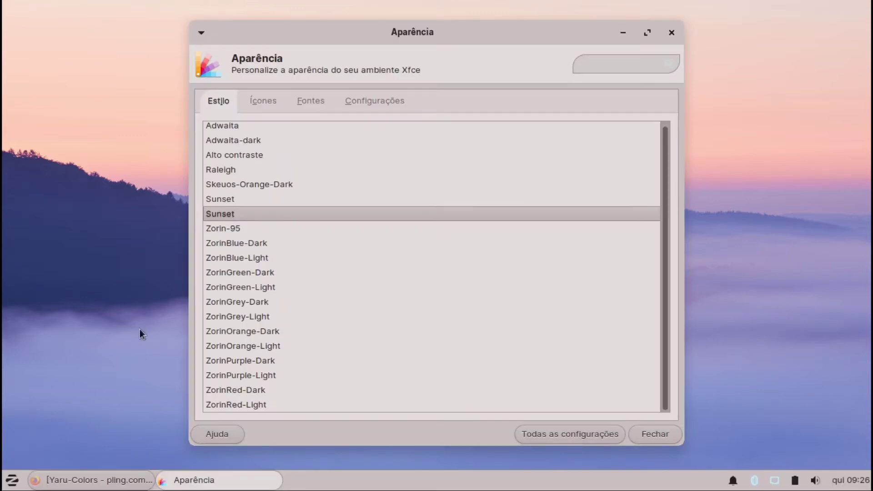
{"action": "left_click", "coordinate": [13, 479]}
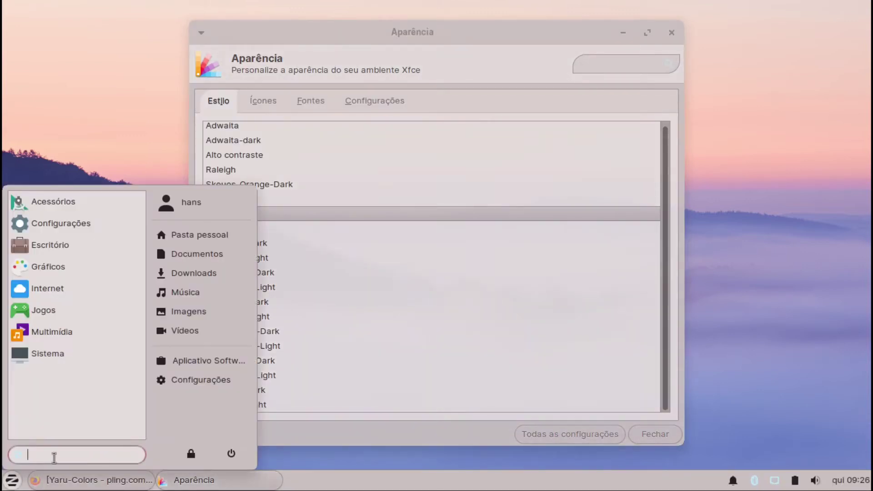
{"action": "key", "text": "Escape"}
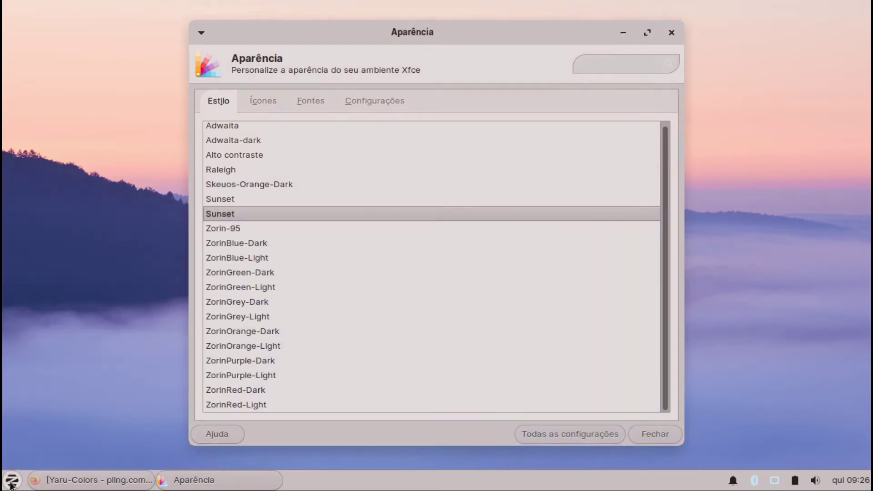
- Apply the dark Sunset style and set the icon theme to Yaru-Orange
{"action": "left_click", "coordinate": [226, 200]}
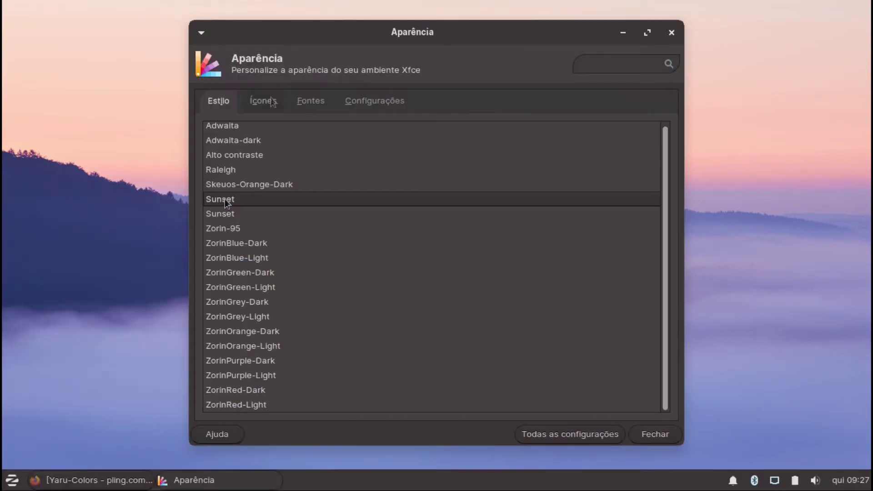
{"action": "left_click", "coordinate": [272, 101]}
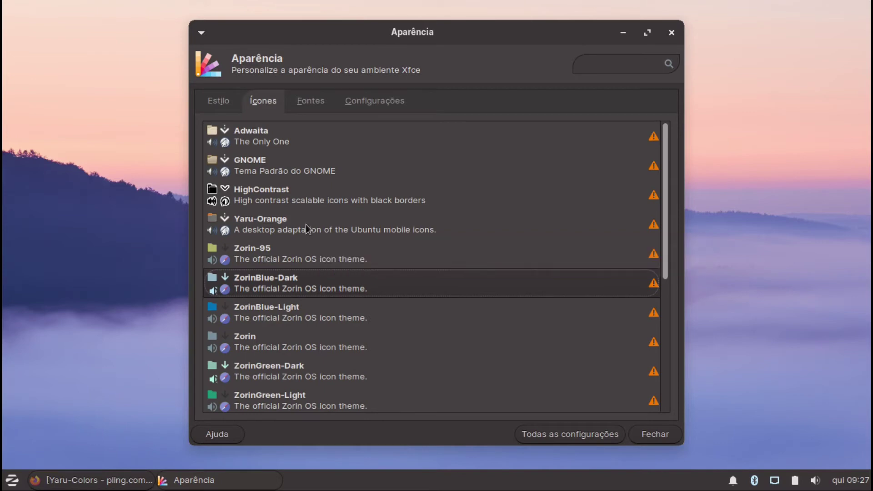
{"action": "left_click", "coordinate": [306, 225]}
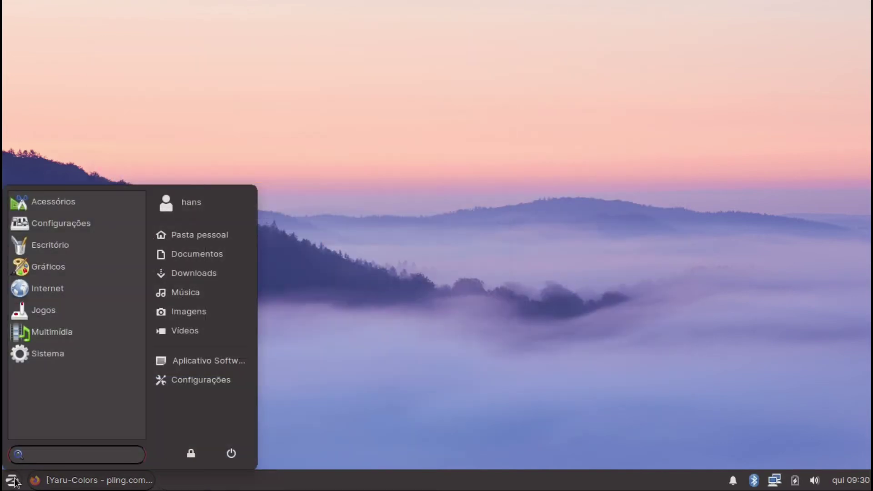
- Open the window manager settings, compare the three Skeuos-Orange-Dark-XFWM themes and apply the first one
{"action": "type", "text": "gere"}
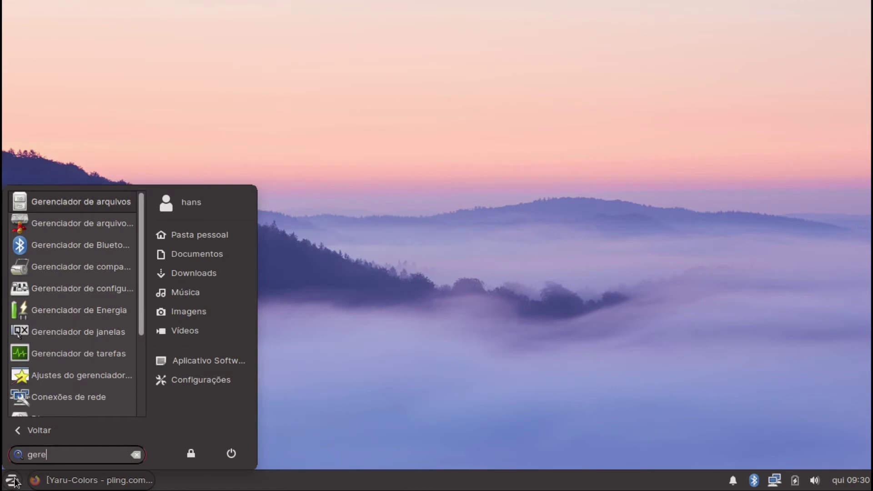
{"action": "left_click", "coordinate": [103, 334]}
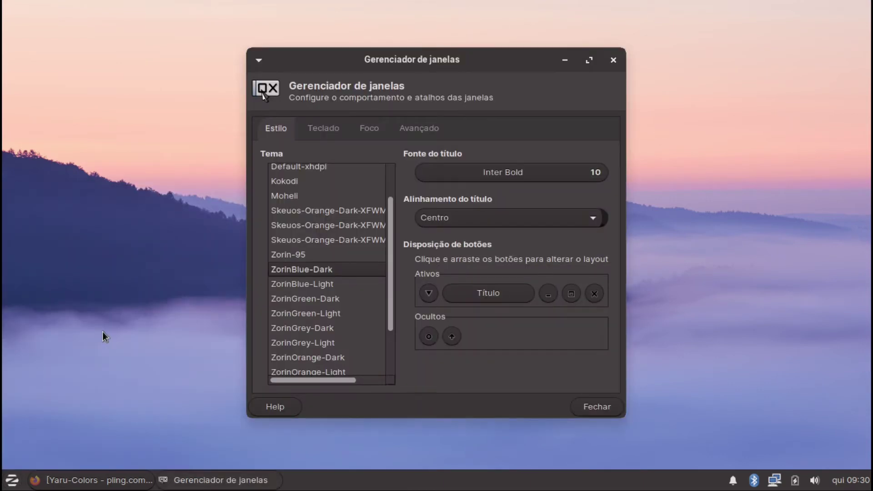
{"action": "left_click", "coordinate": [331, 211]}
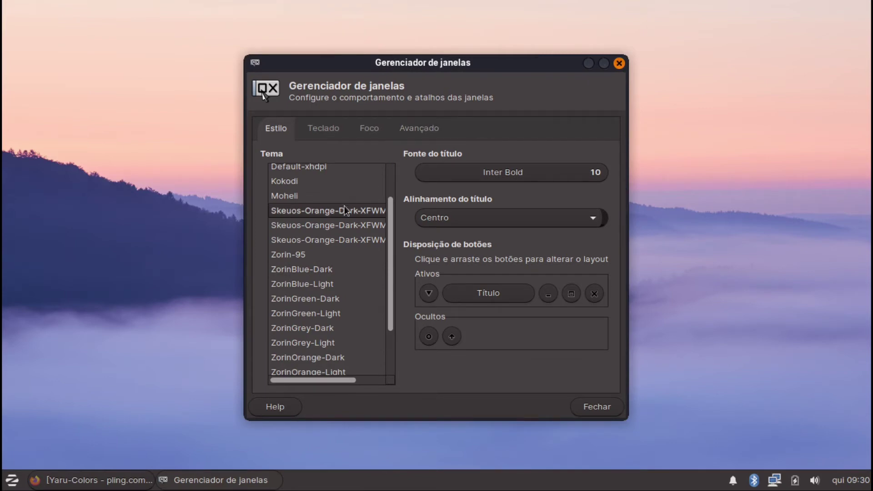
{"action": "left_click", "coordinate": [344, 226]}
{"action": "left_click", "coordinate": [339, 240]}
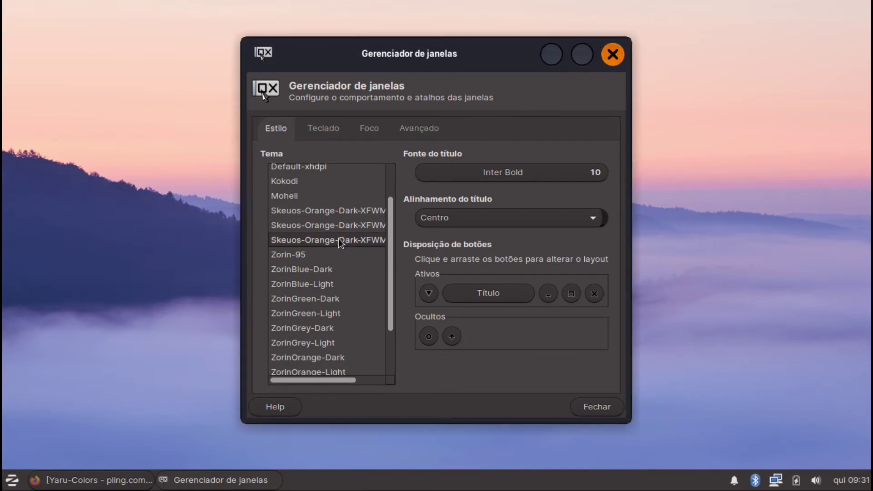
{"action": "left_click", "coordinate": [331, 210]}
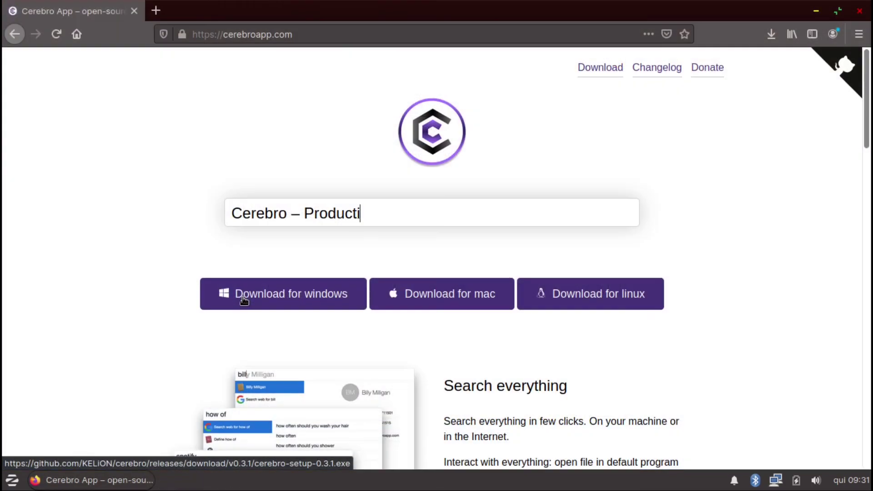
- Download the Linux version of Cerebro, cerebro-0.3.1-x86_64.AppImage, from its website, saving the file to disk
{"action": "left_click", "coordinate": [561, 298]}
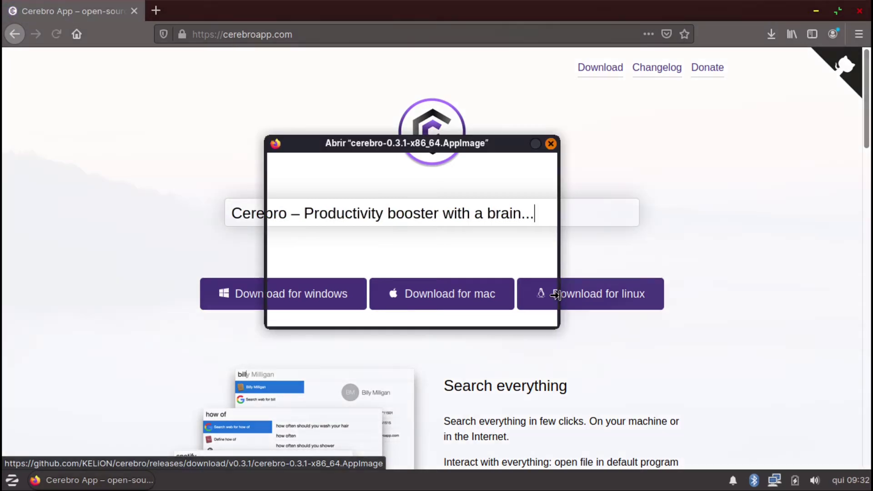
{"action": "left_click", "coordinate": [356, 274]}
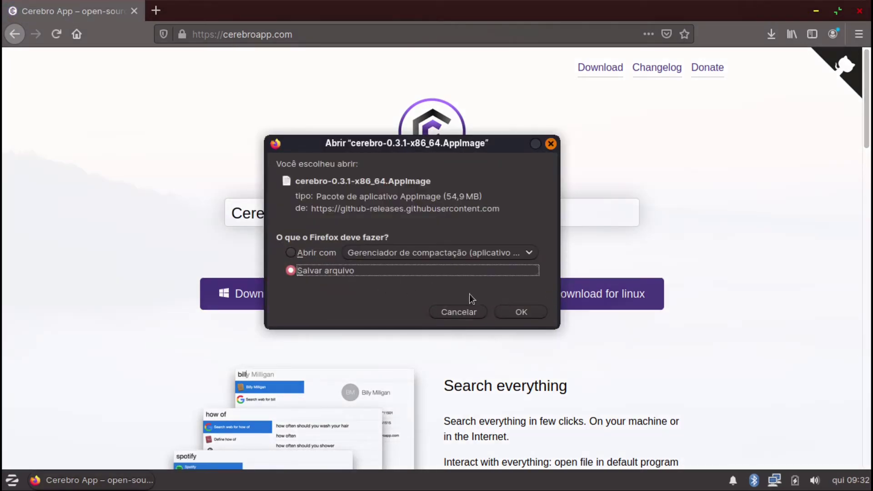
{"action": "left_click", "coordinate": [511, 311]}
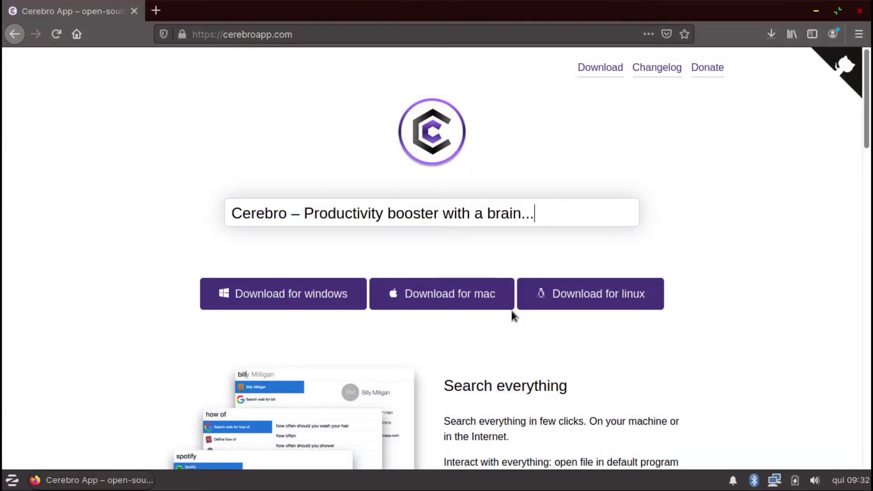
- Allow the downloaded cerebro-0.3.1-x86_64.AppImage to run as a program in its file permissions
{"action": "left_click", "coordinate": [770, 34]}
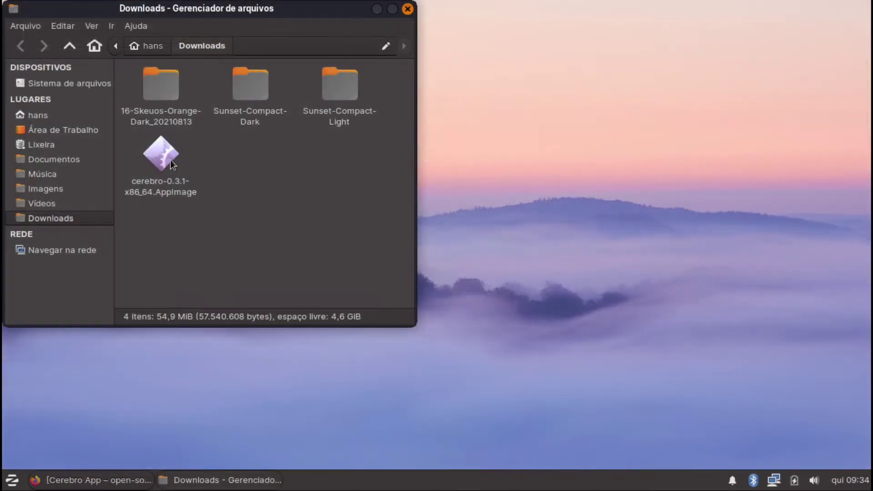
{"action": "right_click", "coordinate": [172, 164]}
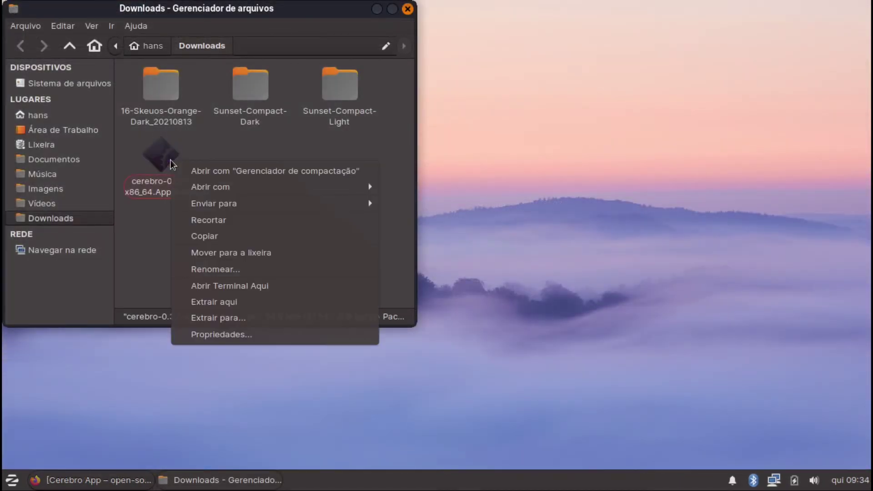
{"action": "left_click", "coordinate": [218, 334]}
{"action": "left_click", "coordinate": [196, 36]}
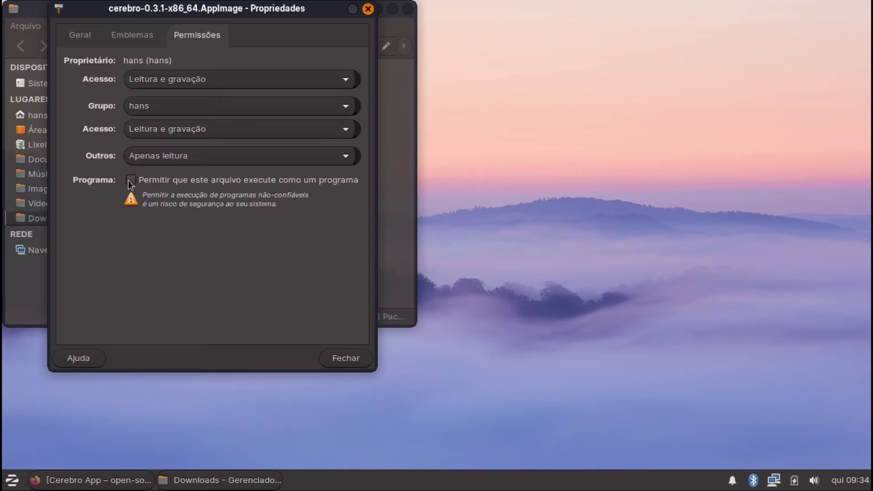
{"action": "left_click", "coordinate": [341, 359]}
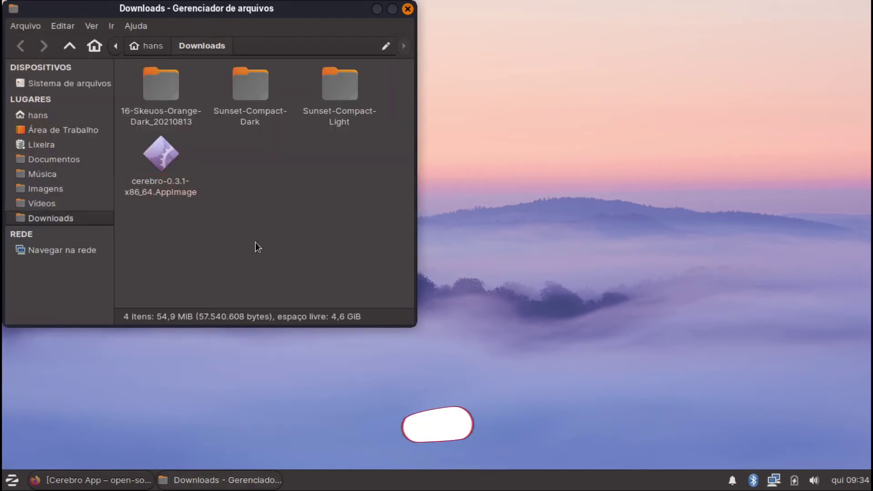
- Run the Cerebro AppImage and accept integrating it with the system
{"action": "right_click", "coordinate": [172, 163]}
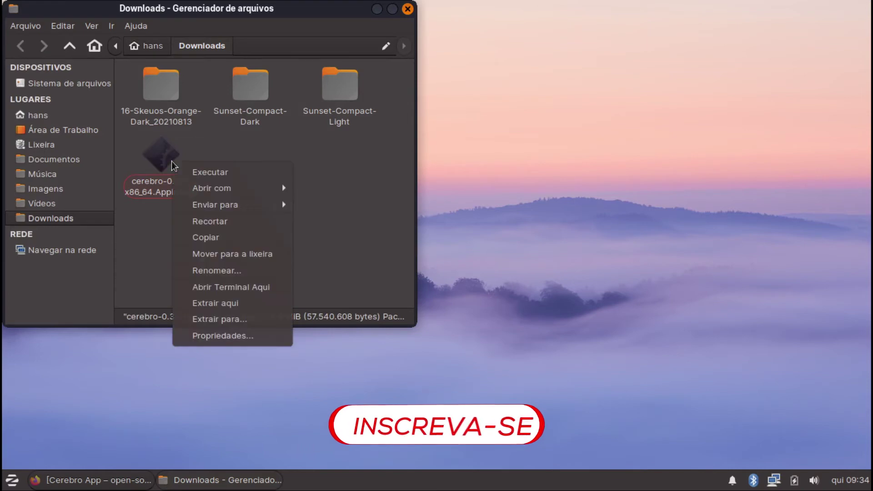
{"action": "left_click", "coordinate": [205, 175]}
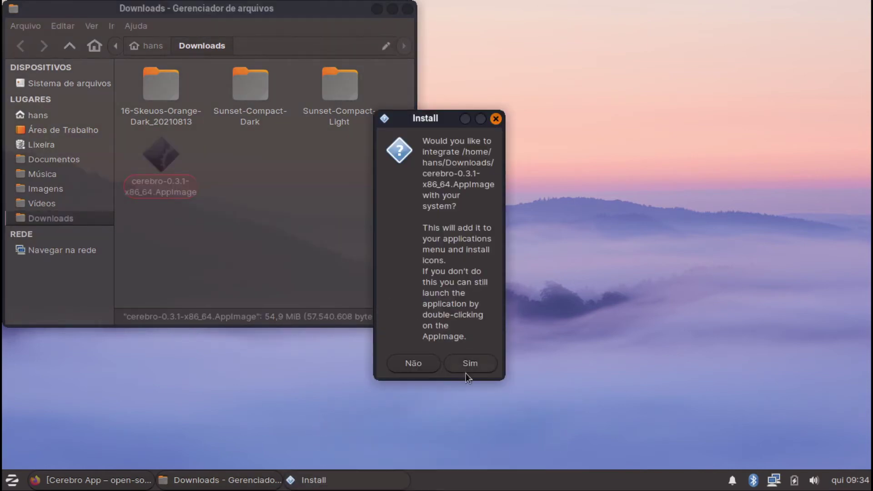
{"action": "left_click", "coordinate": [466, 368]}
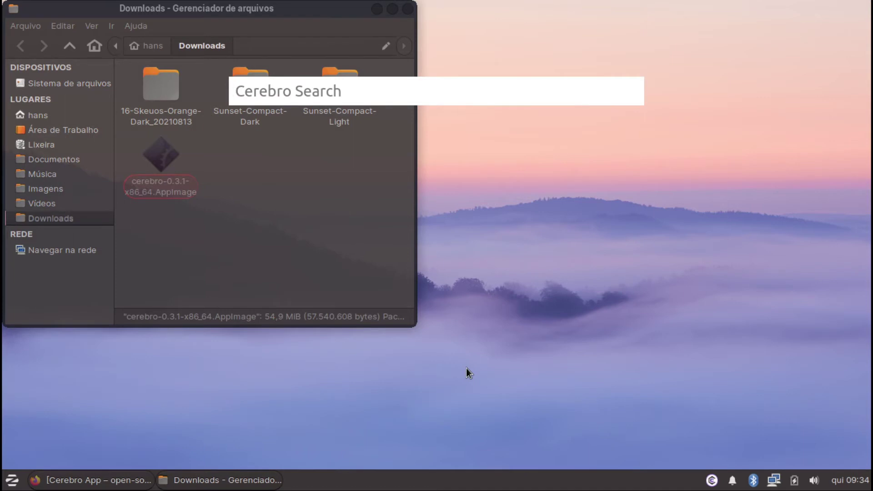
- Find the Cerebro settings by searching for "cere" in the launcher and switch its theme from light to dark
{"action": "type", "text": "cere"}
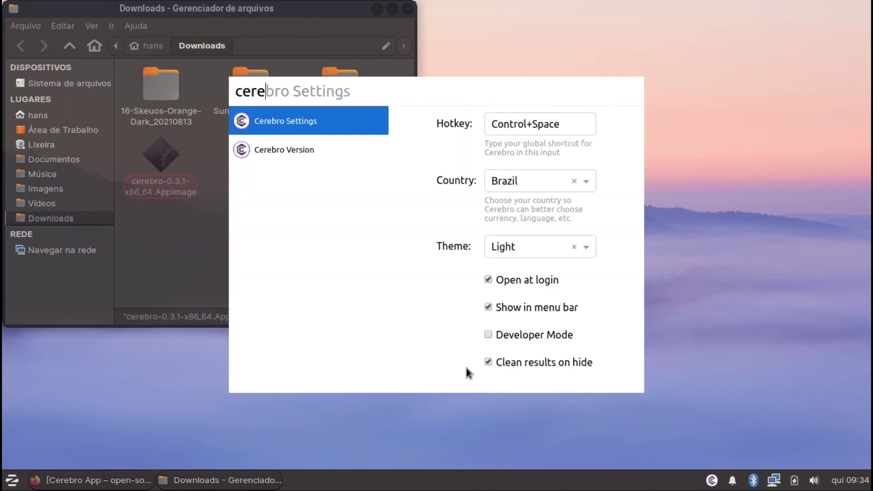
{"action": "left_click", "coordinate": [582, 247]}
{"action": "left_click", "coordinate": [523, 291]}
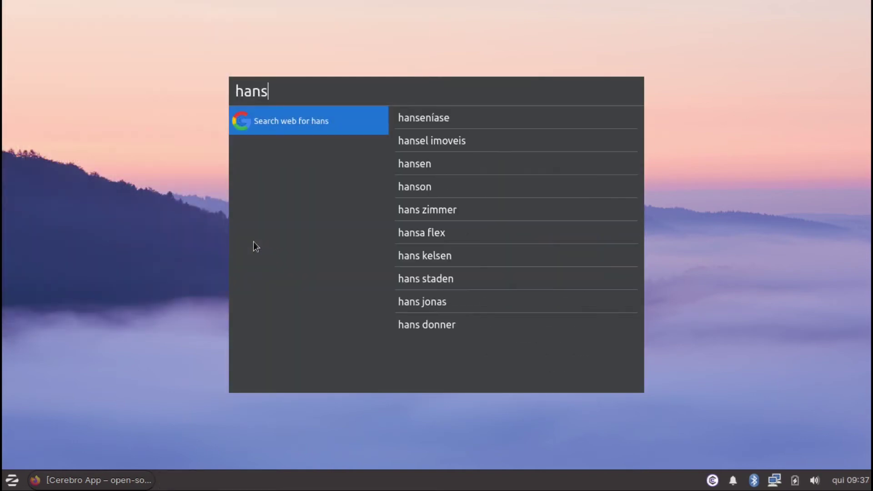
- Search the web from Cerebro for the video creator's full name followed by "youtube"
{"action": "type", "text": "m n"}
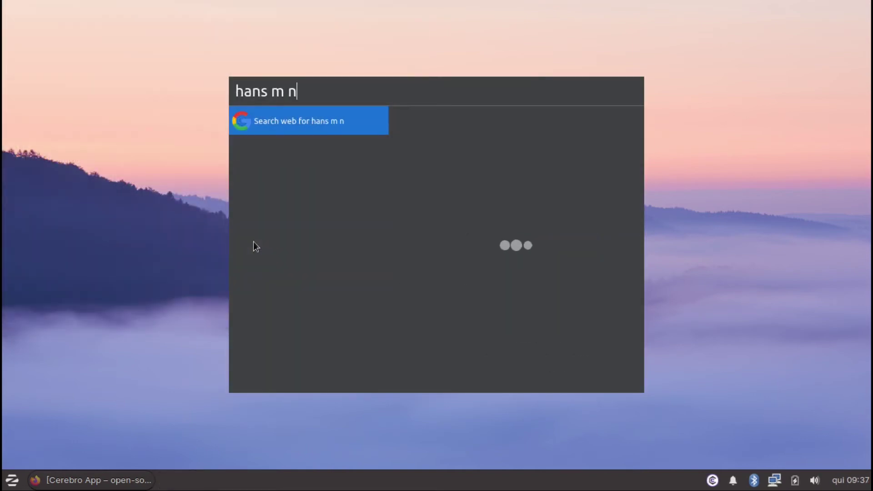
{"action": "key", "text": "BackSpace"}
{"action": "type", "text": "boron youtube"}
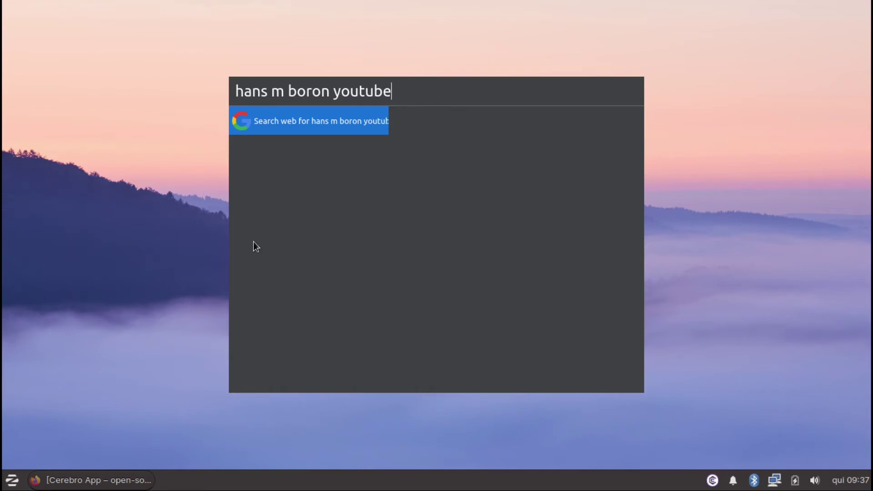
{"action": "key", "text": "Return"}
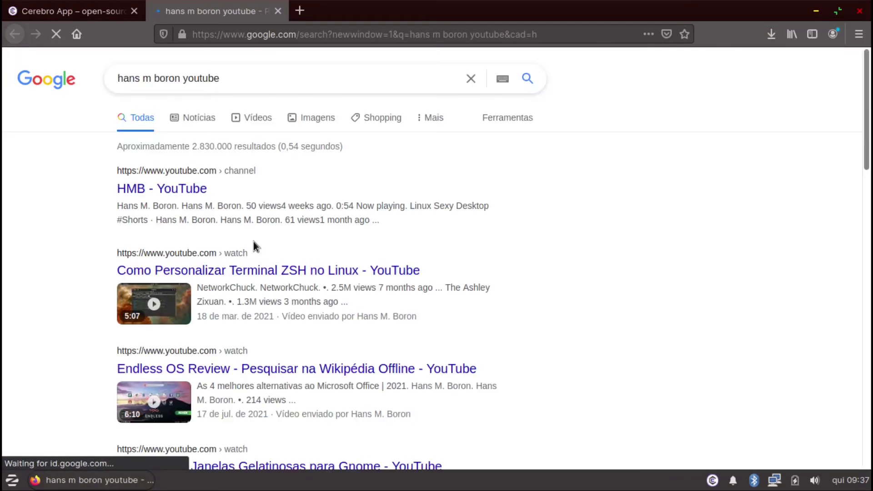
- Open a terminal and install Conky with "sudo apt install conky"
{"action": "key", "text": "ctrl+alt+t"}
{"action": "type", "text": "sudo apt inst"}
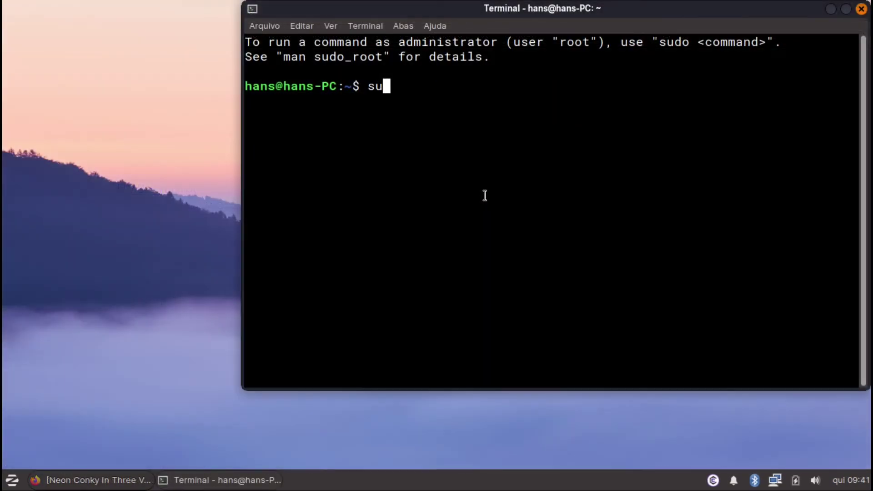
{"action": "type", "text": "all conky"}
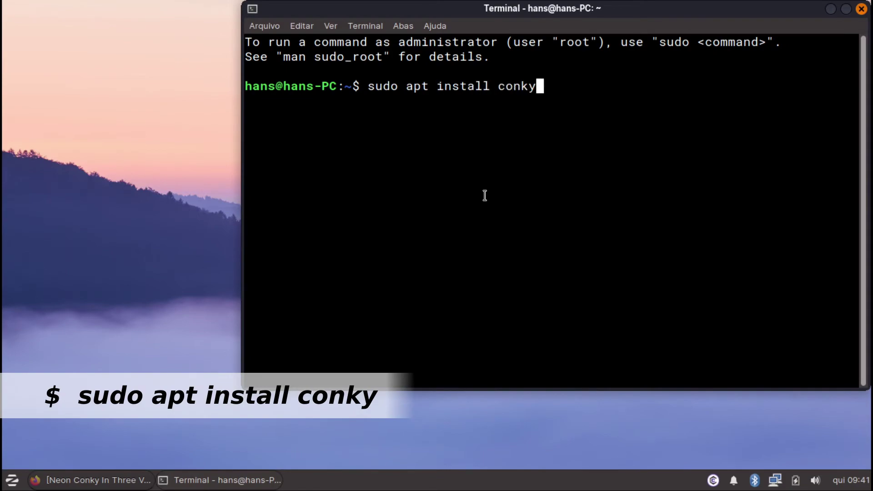
{"action": "key", "text": "Return"}
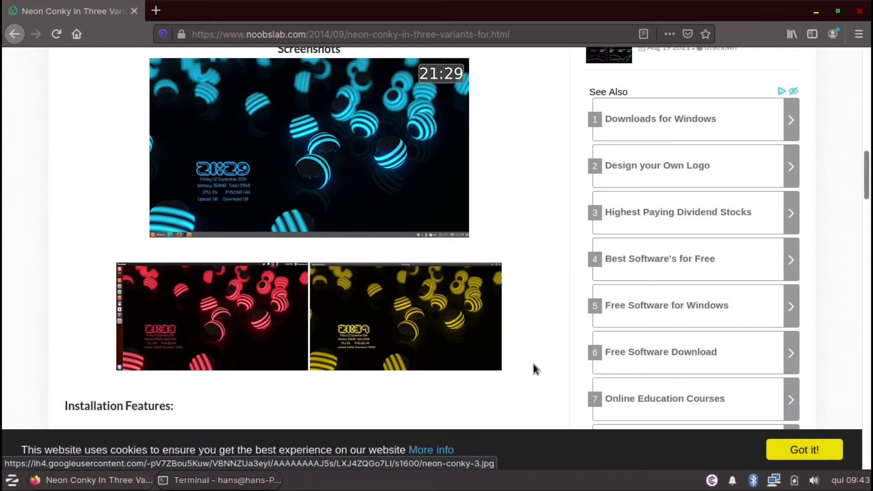
- Copy the wget command for neon-conky.sh from the NoobsLab Neon Conky page and run it in the terminal to download the script
{"action": "scroll", "coordinate": [533, 364], "scroll_direction": "down", "scroll_amount": 10}
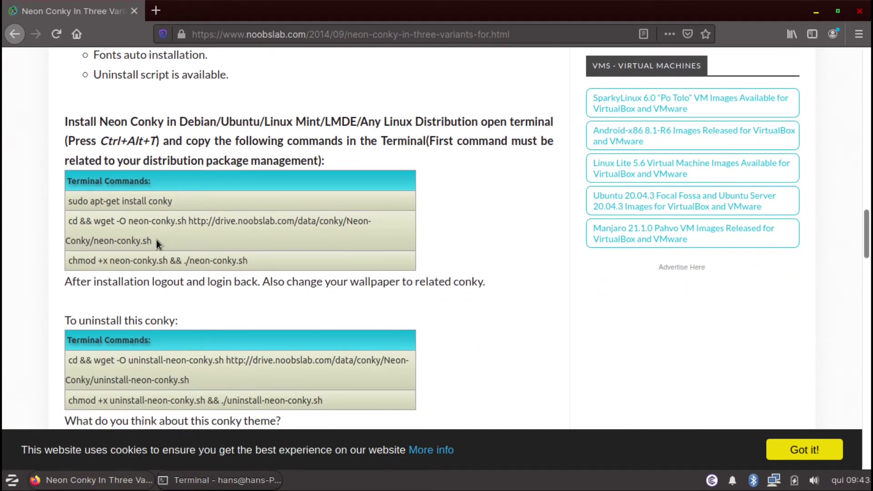
{"action": "left_click_drag", "start_coordinate": [153, 239], "coordinate": [68, 222]}
{"action": "key", "text": "ctrl+c"}
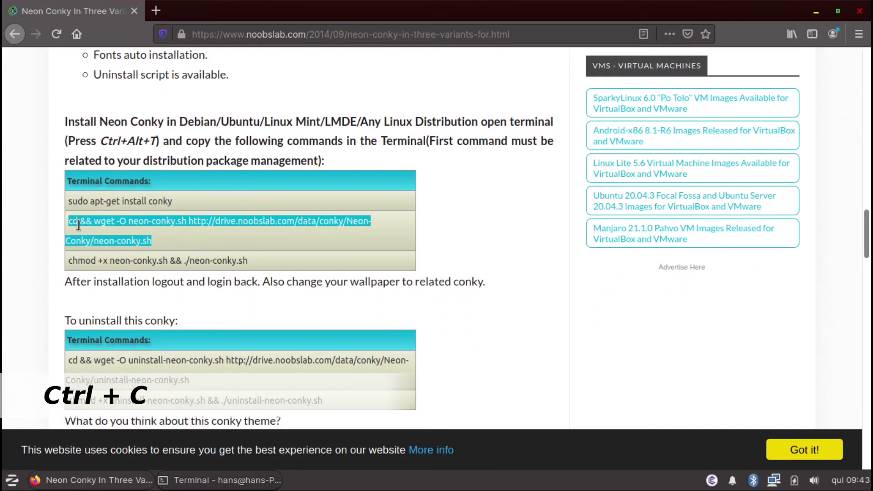
{"action": "key", "text": "alt+Tab"}
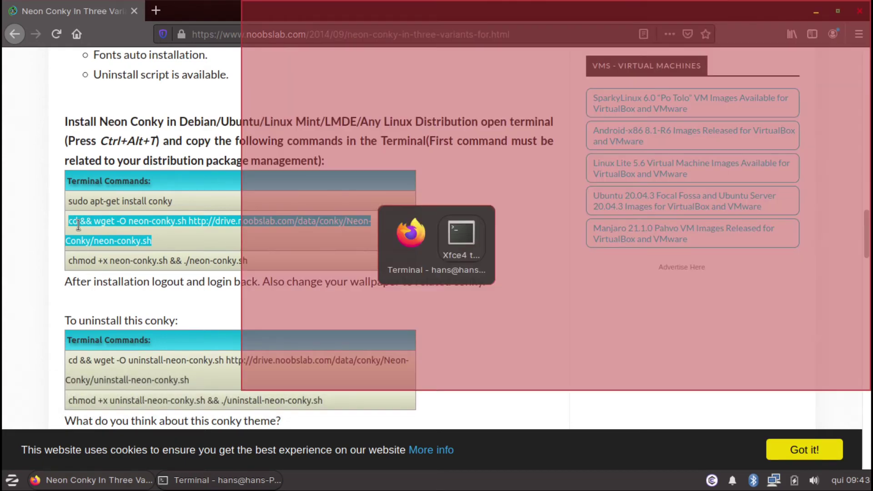
{"action": "key", "text": "ctrl+shift+v"}
{"action": "key", "text": "ctrl+shift+v"}
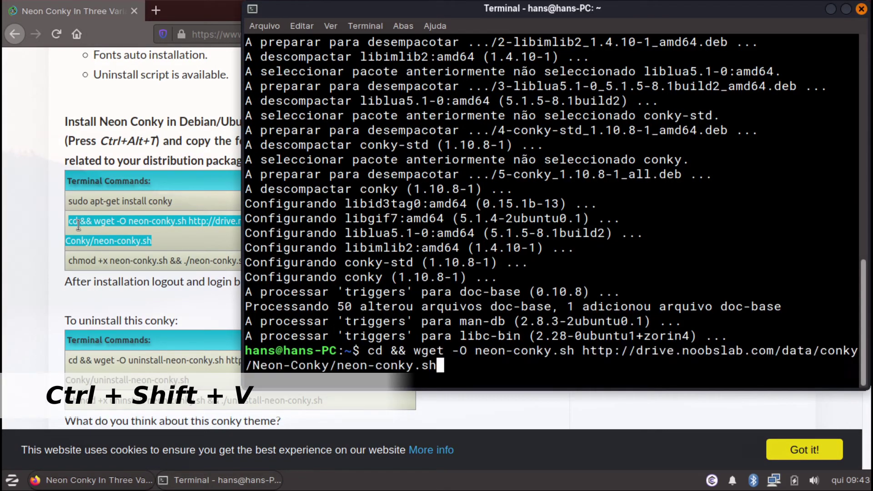
{"action": "key", "text": "Return"}
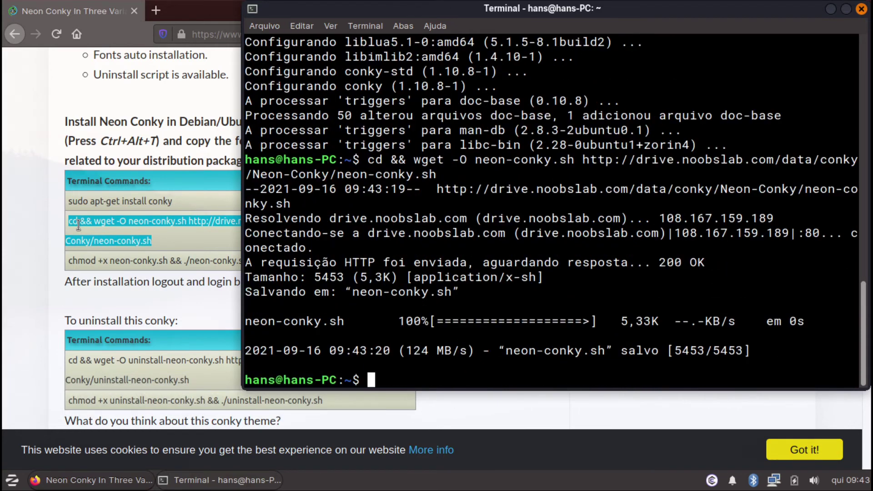
- Copy the page's "chmod +x neon-conky.sh && ./neon-conky.sh" command, run it in the terminal and choose variant 1 for Blue
{"action": "left_click", "coordinate": [233, 266]}
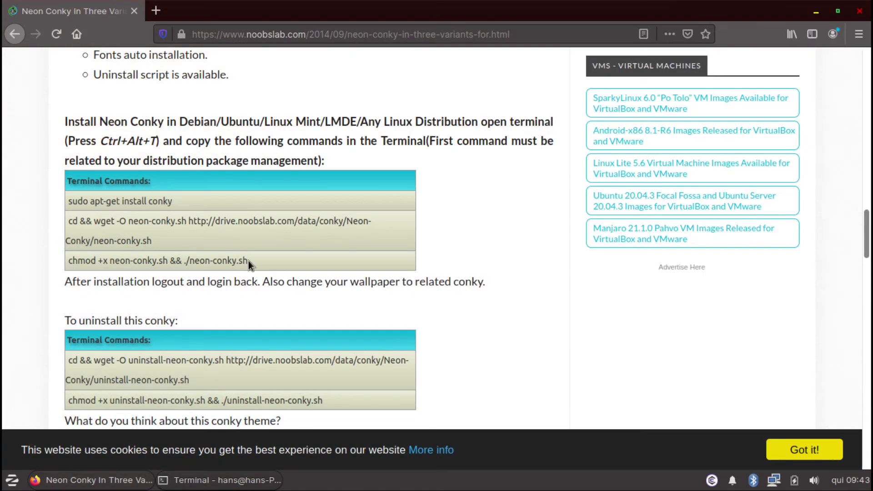
{"action": "left_click_drag", "start_coordinate": [248, 261], "coordinate": [65, 264]}
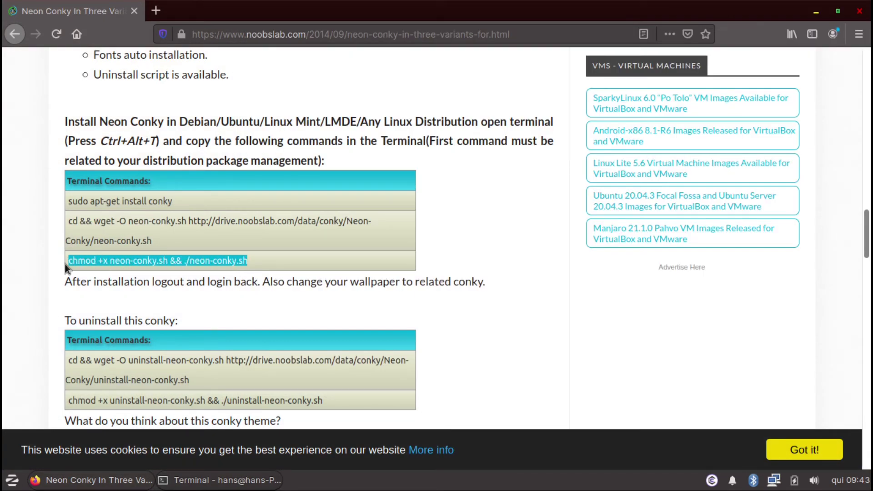
{"action": "key", "text": "alt+Tab"}
{"action": "key", "text": "ctrl+shift+v"}
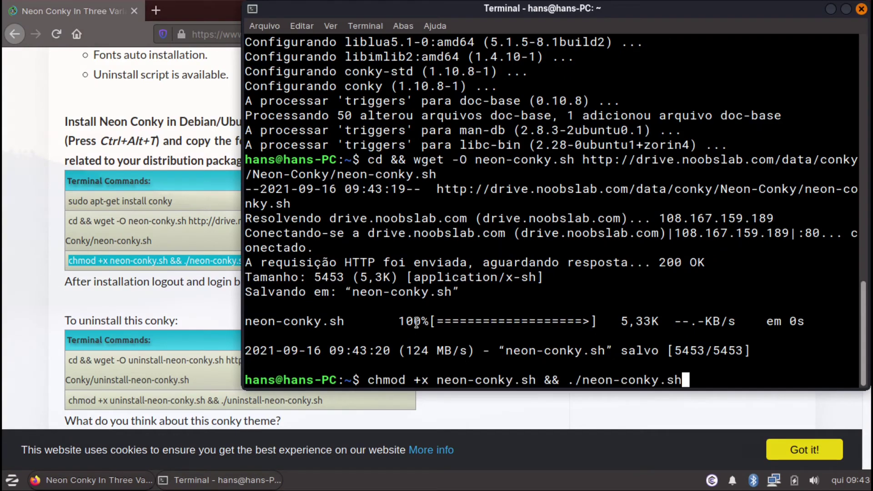
{"action": "key", "text": "Return"}
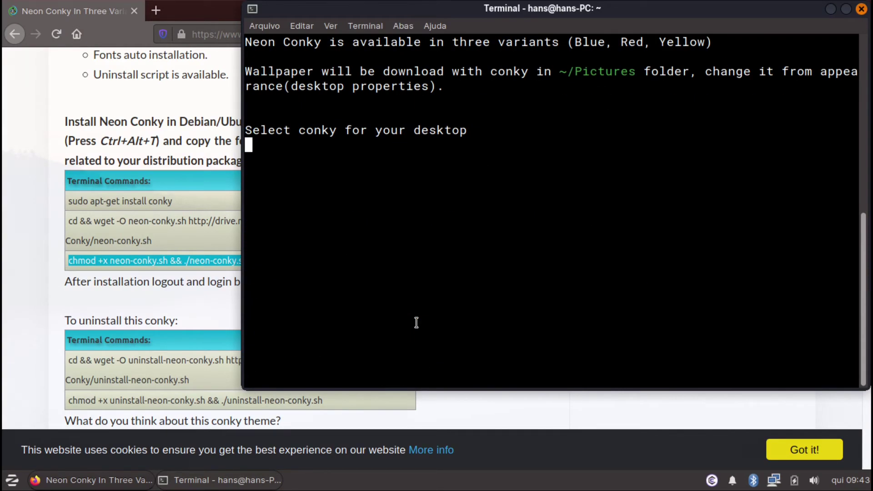
{"action": "type", "text": "1"}
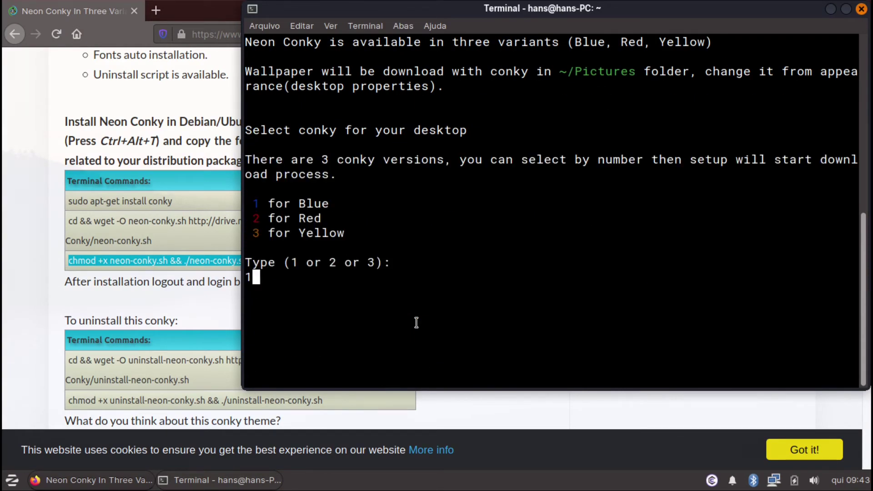
{"action": "key", "text": "Return"}
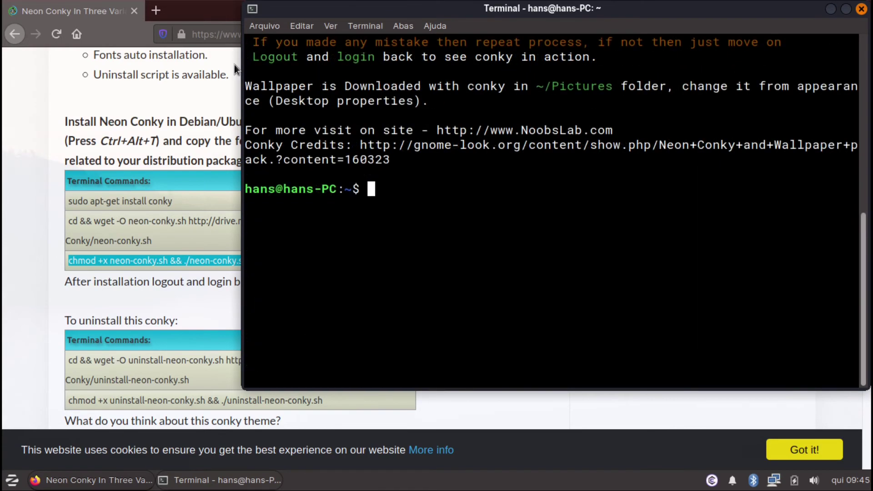
- Minimize the browser, shift the terminal window slightly and start Conky with the "conky" command
{"action": "left_click", "coordinate": [234, 65]}
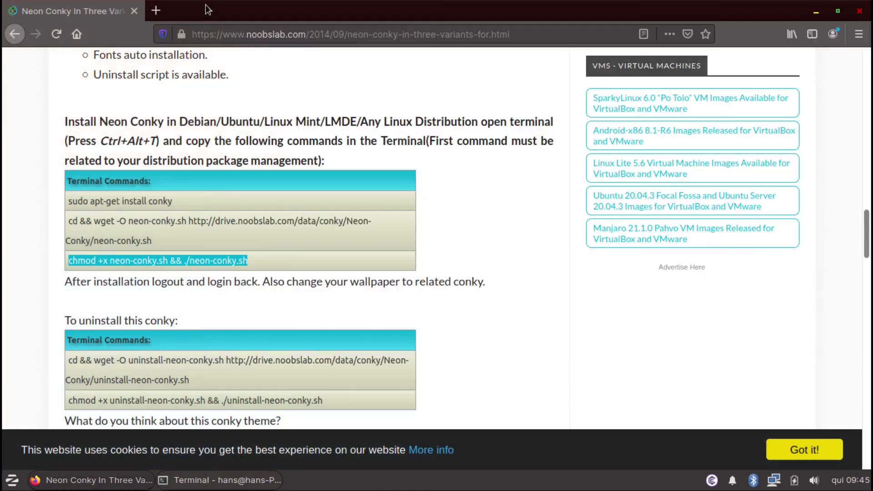
{"action": "left_click", "coordinate": [816, 13]}
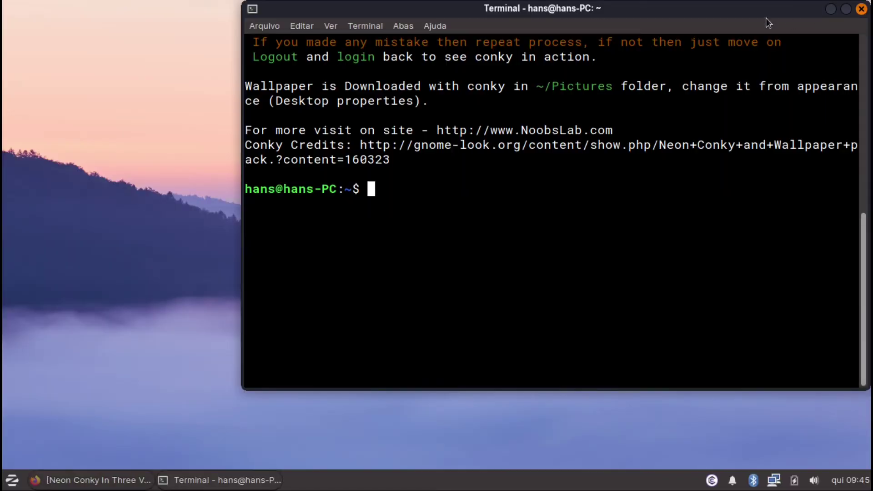
{"action": "left_click_drag", "start_coordinate": [741, 17], "coordinate": [697, 17]}
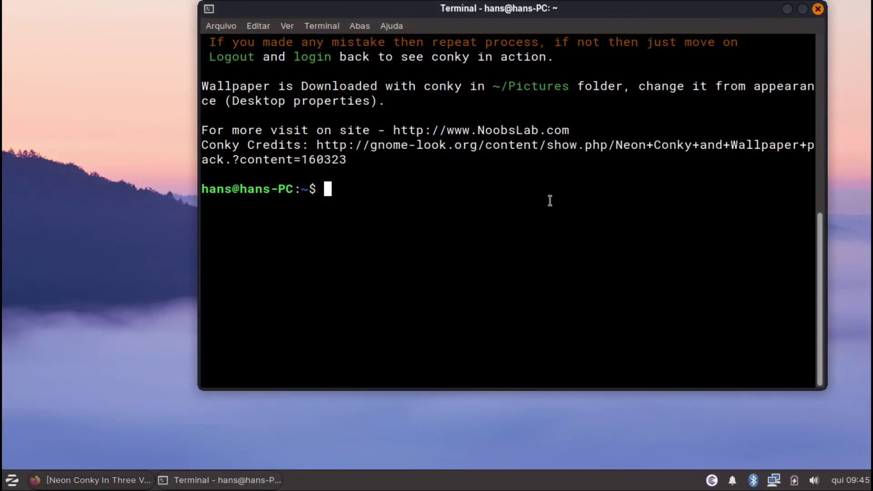
{"action": "type", "text": "conky"}
{"action": "key", "text": "Return"}
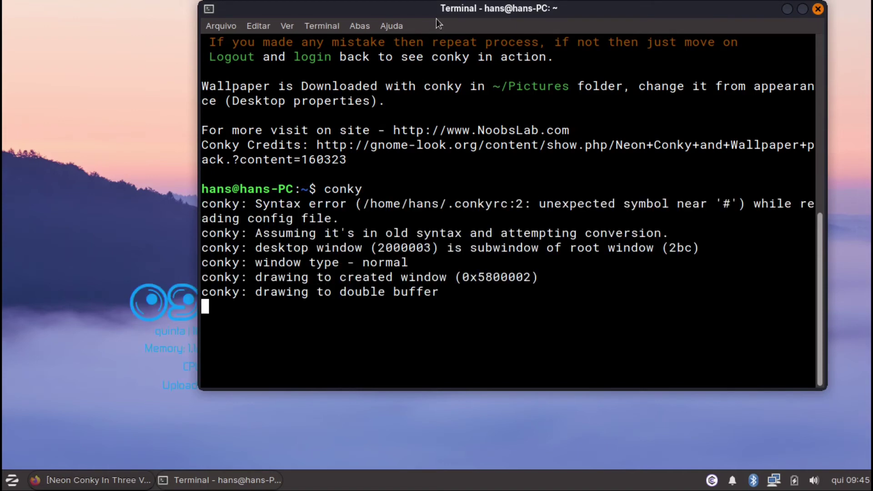
- Move the terminal aside to view the Conky widget on the desktop, then close the terminal window despite its running process
{"action": "left_click_drag", "start_coordinate": [488, 19], "coordinate": [621, 31]}
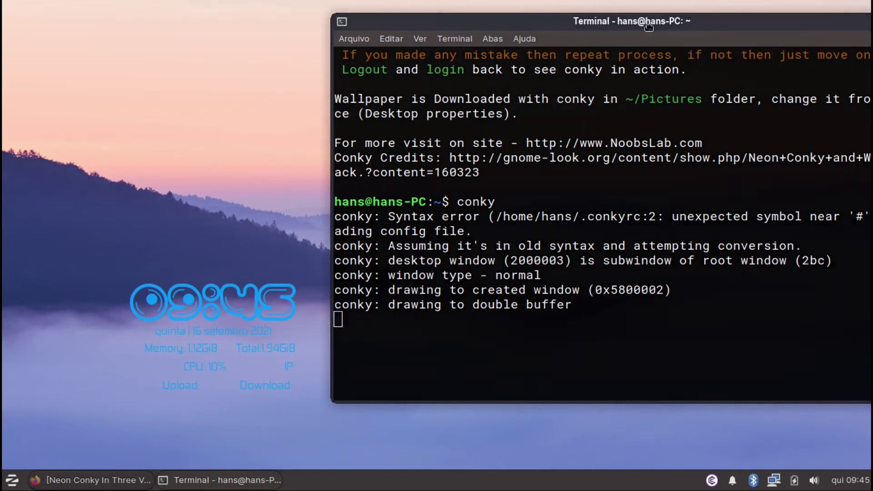
{"action": "left_click_drag", "start_coordinate": [672, 22], "coordinate": [575, 29]}
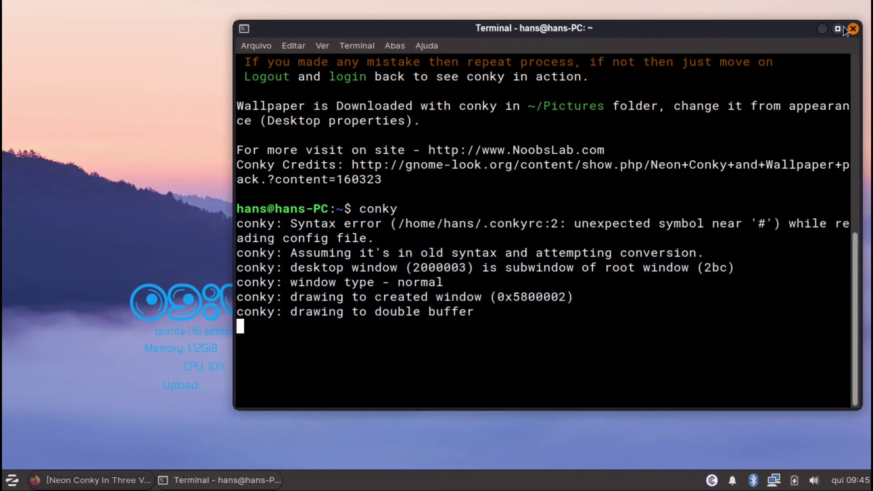
{"action": "left_click", "coordinate": [853, 29]}
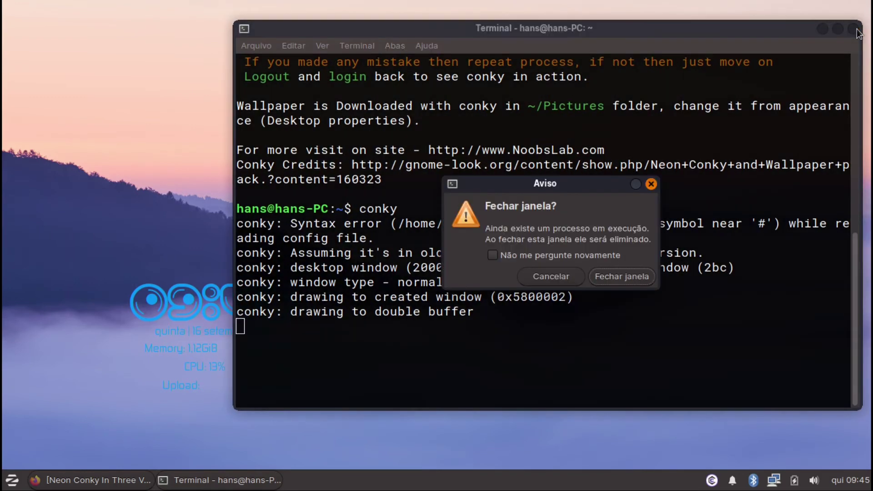
{"action": "left_click", "coordinate": [638, 277]}
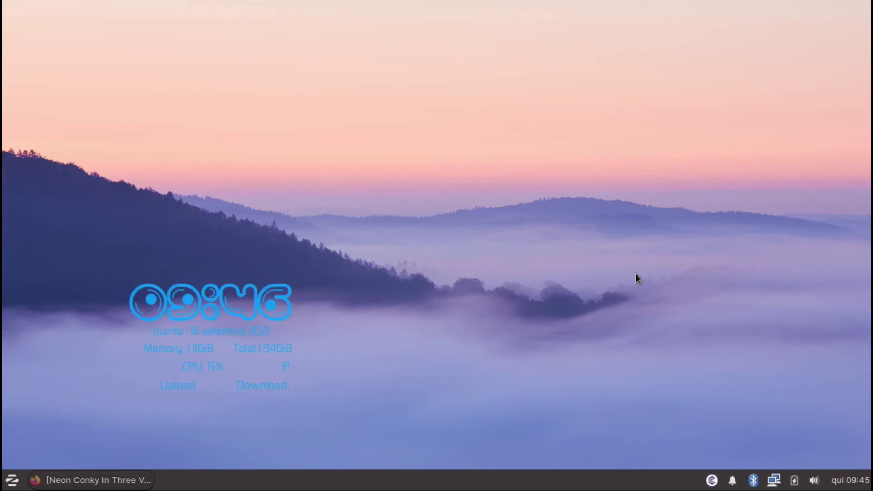
- Open the home folder, show its hidden files and open .conkyrc in the text editor
{"action": "left_click", "coordinate": [13, 482]}
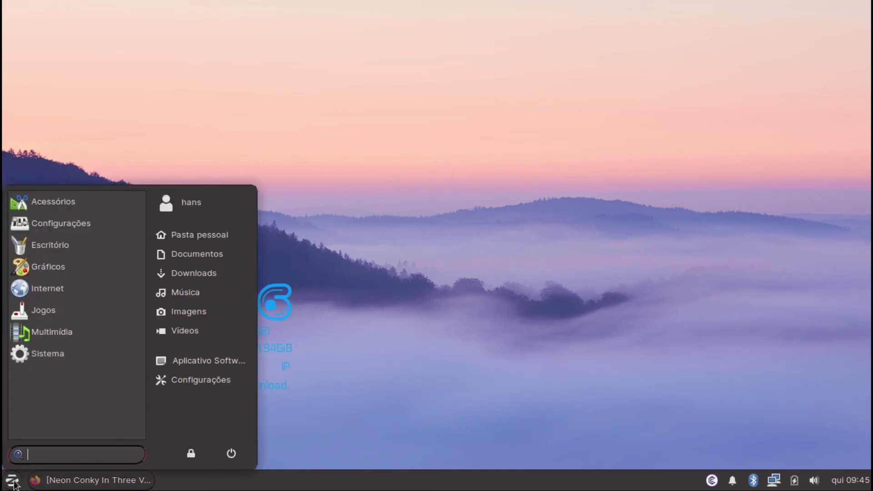
{"action": "left_click", "coordinate": [211, 235]}
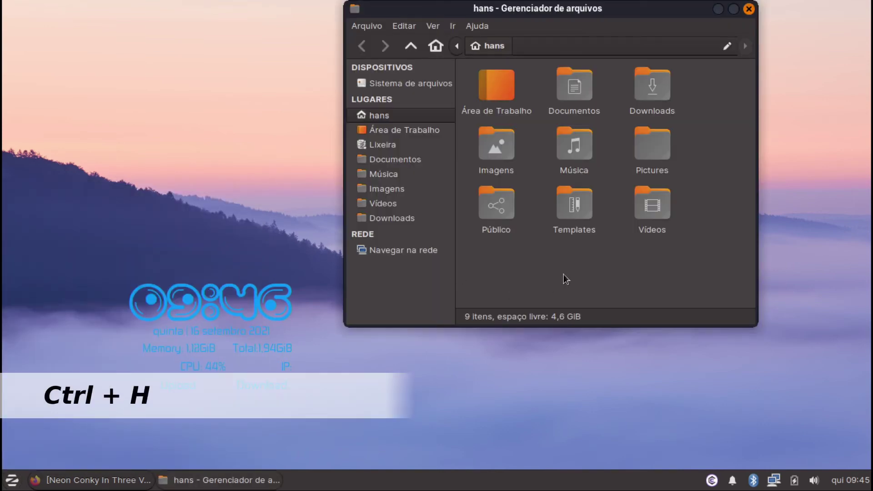
{"action": "key", "text": "ctrl+h"}
{"action": "scroll", "coordinate": [639, 246], "scroll_direction": "down", "scroll_amount": 5}
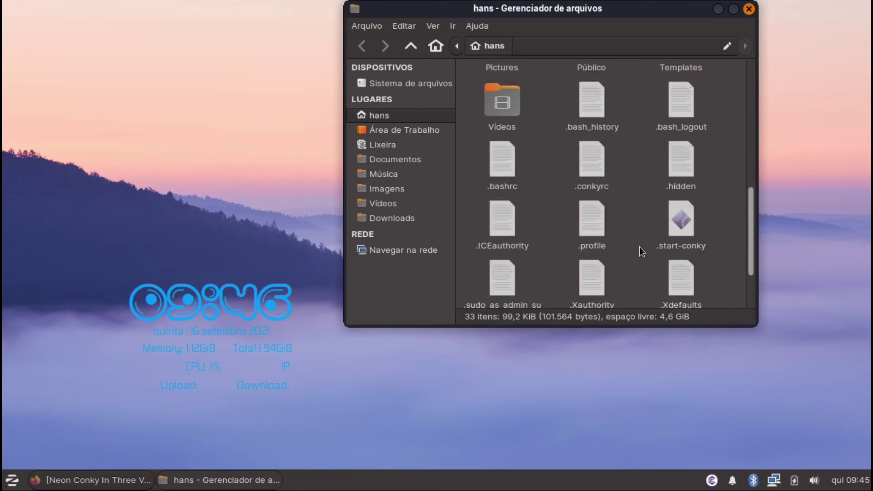
{"action": "left_click", "coordinate": [596, 171]}
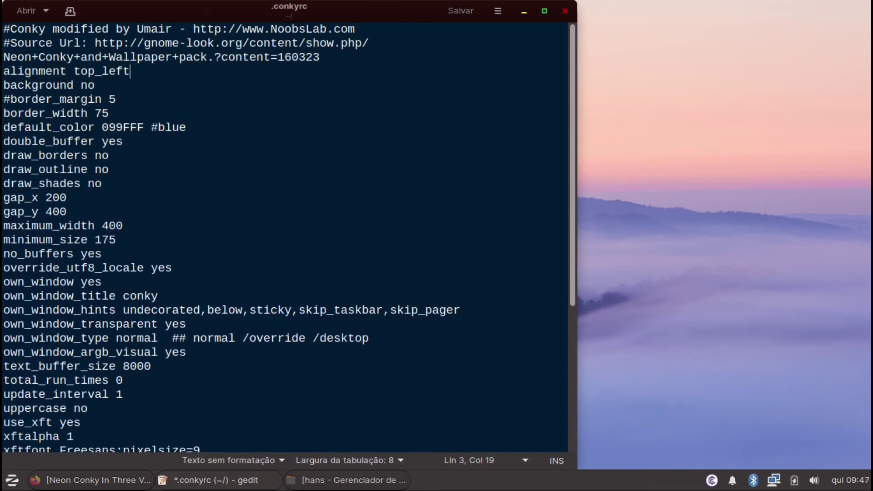
- Change the Conky alignment to top_right in .conkyrc and save the file
{"action": "key", "text": "BackSpace"}
{"action": "key", "text": "BackSpace"}
{"action": "key", "text": "BackSpace"}
{"action": "key", "text": "BackSpace"}
{"action": "type", "text": "right"}
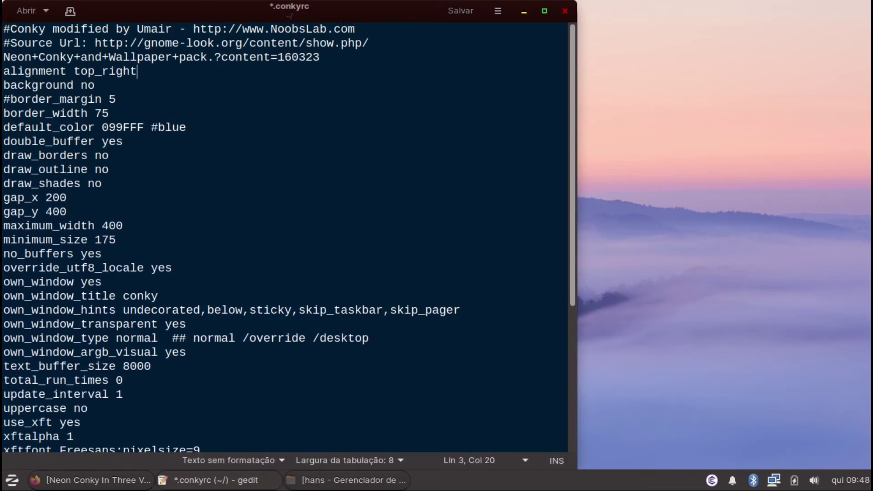
{"action": "key", "text": "ctrl+s"}
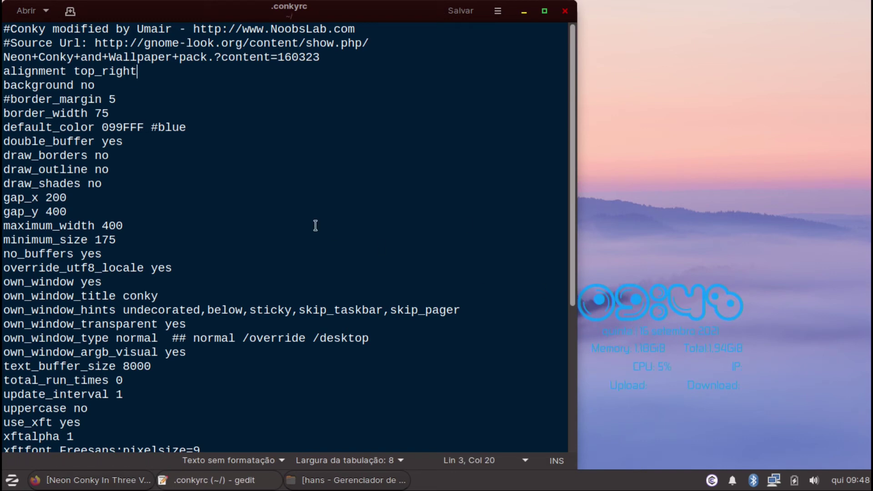
- Set gap_y to 50 in .conkyrc and save the file
{"action": "left_click", "coordinate": [76, 212]}
{"action": "key", "text": "BackSpace"}
{"action": "key", "text": "BackSpace"}
{"action": "key", "text": "BackSpace"}
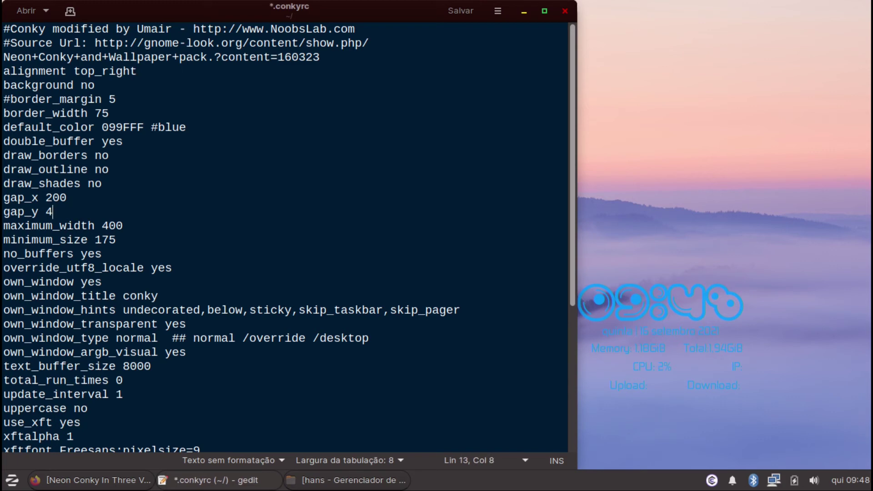
{"action": "type", "text": "50"}
{"action": "key", "text": "ctrl+s"}
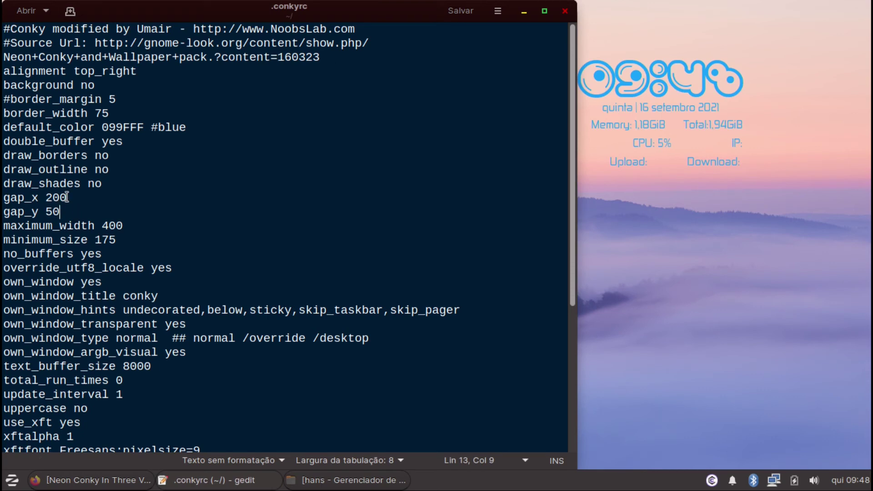
- Set gap_x to 50 in .conkyrc and save the file
{"action": "left_click", "coordinate": [66, 197]}
{"action": "key", "text": "BackSpace"}
{"action": "key", "text": "BackSpace"}
{"action": "key", "text": "BackSpace"}
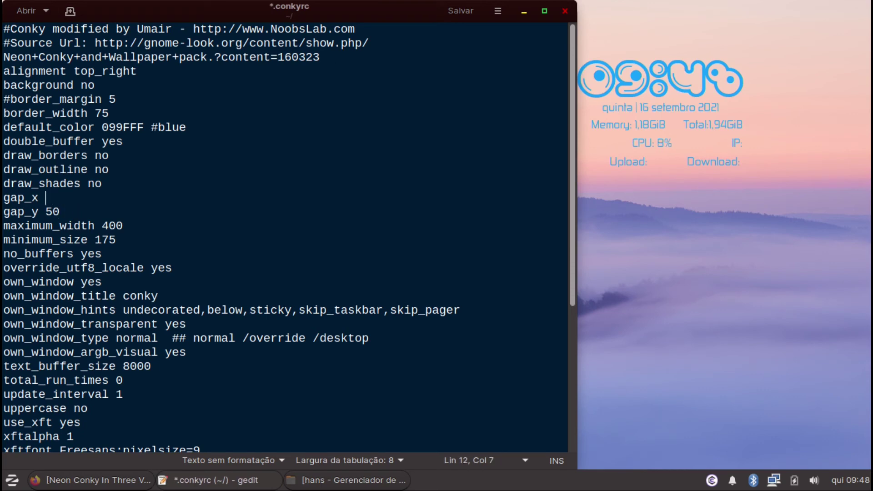
{"action": "type", "text": "50"}
{"action": "key", "text": "ctrl+s"}
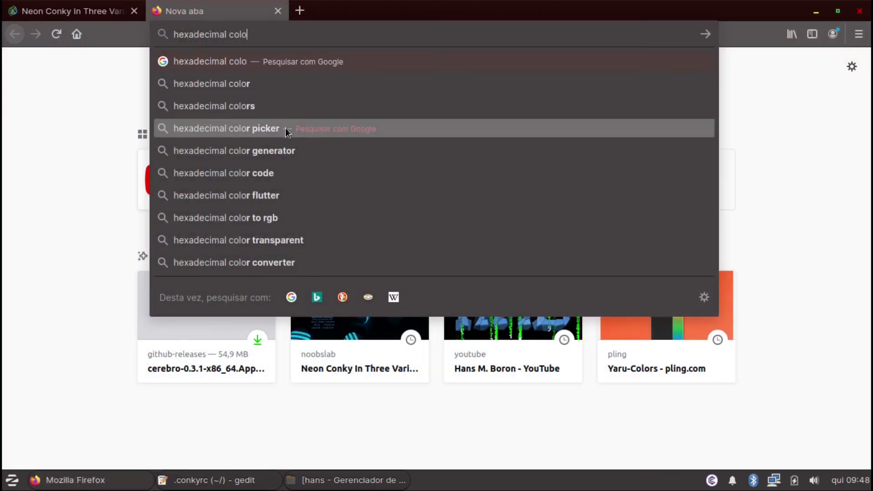
- Search Firefox for "hexadecimal color picker", pick the dark orange #cc5f10 and copy its hex code
{"action": "left_click", "coordinate": [285, 128]}
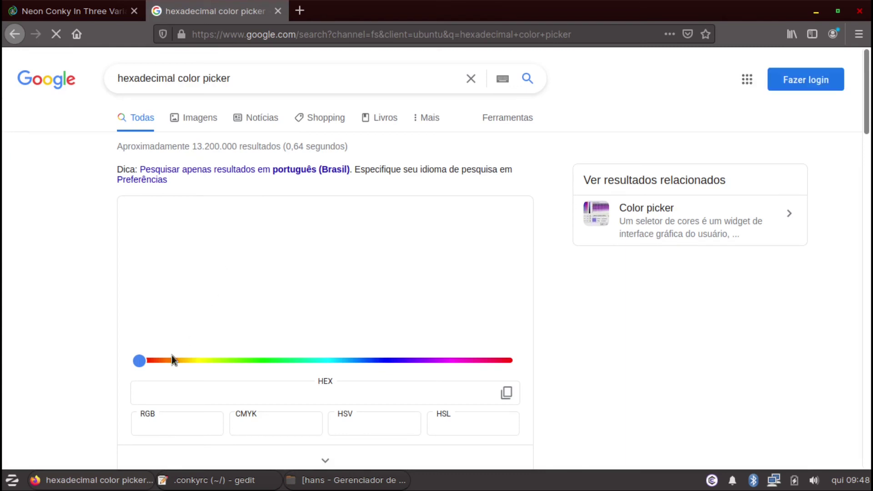
{"action": "left_click", "coordinate": [164, 360]}
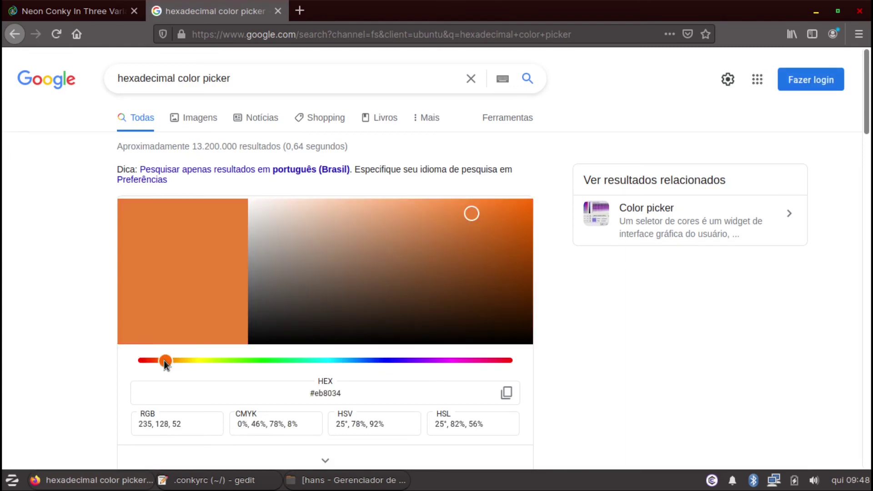
{"action": "left_click", "coordinate": [511, 232]}
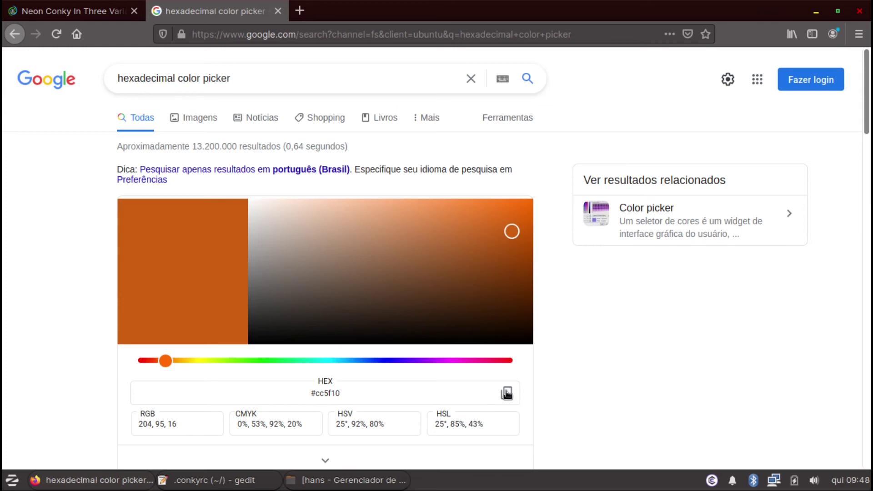
{"action": "left_click", "coordinate": [506, 394]}
- Switch back to .conkyrc and replace the default_color value with the copied code, without its hash sign, as cc5f10
{"action": "key", "text": "alt+Tab"}
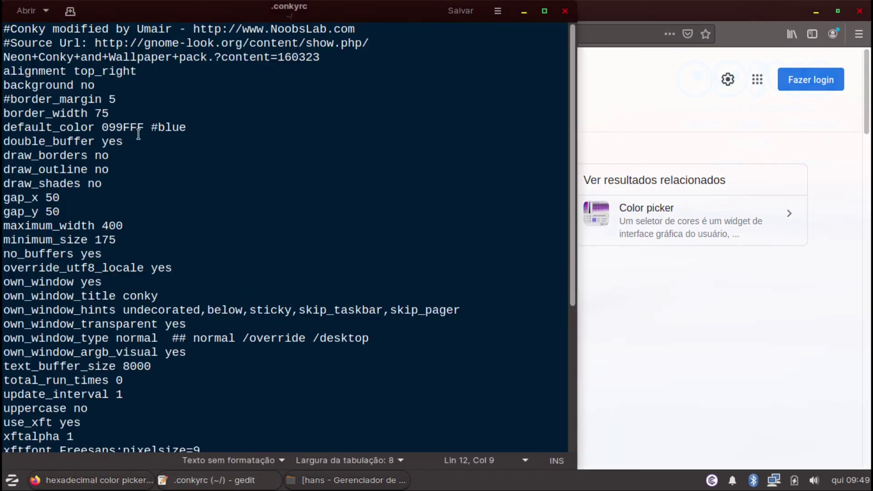
{"action": "left_click", "coordinate": [144, 128]}
{"action": "key", "text": "BackSpace"}
{"action": "key", "text": "BackSpace"}
{"action": "key", "text": "BackSpace"}
{"action": "key", "text": "BackSpace"}
{"action": "key", "text": "BackSpace"}
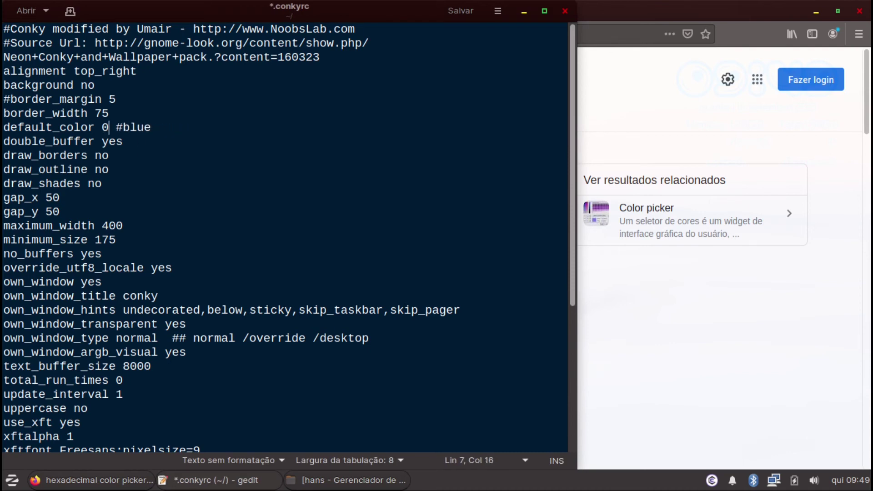
{"action": "key", "text": "BackSpace"}
{"action": "key", "text": "ctrl+v"}
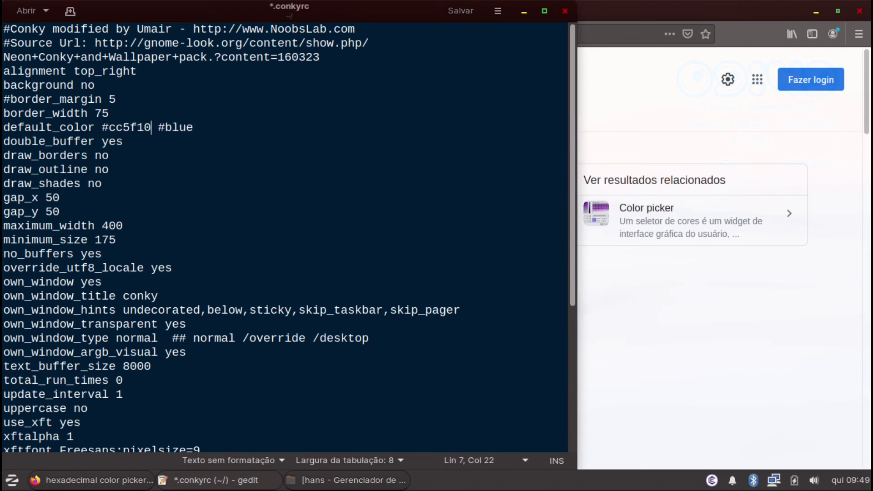
{"action": "left_click", "coordinate": [107, 127]}
{"action": "key", "text": "BackSpace"}
- Change the comment at the end of the default_color line to #orange, save .conkyrc and return to the desktop
{"action": "left_click", "coordinate": [208, 126]}
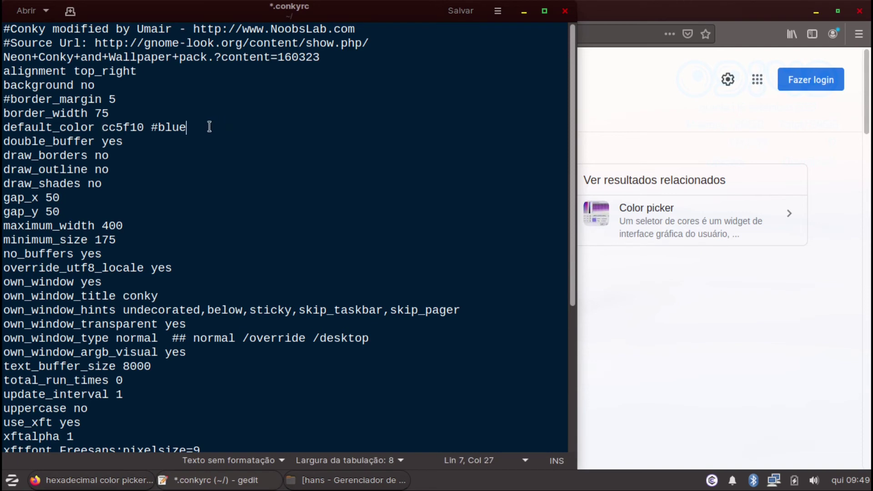
{"action": "key", "text": "BackSpace"}
{"action": "key", "text": "BackSpace"}
{"action": "key", "text": "BackSpace"}
{"action": "key", "text": "BackSpace"}
{"action": "type", "text": "orange"}
{"action": "key", "text": "ctrl+alt+Right"}
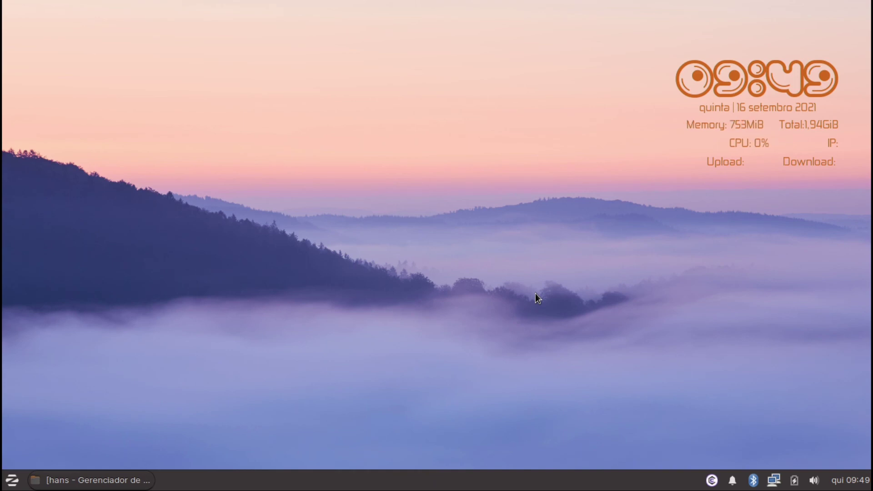
- Open the desktop background settings and move the window clear of the Conky widget
{"action": "right_click", "coordinate": [537, 294]}
{"action": "left_click", "coordinate": [583, 265]}
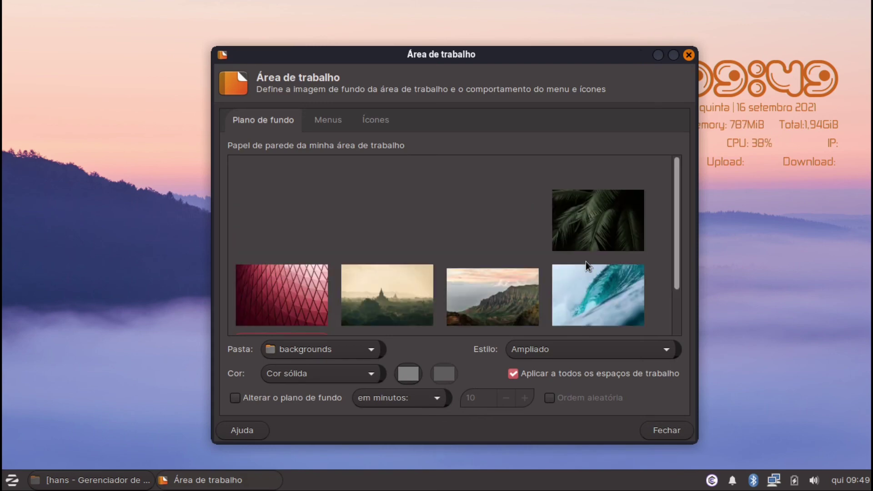
{"action": "left_click_drag", "start_coordinate": [560, 57], "coordinate": [470, 23]}
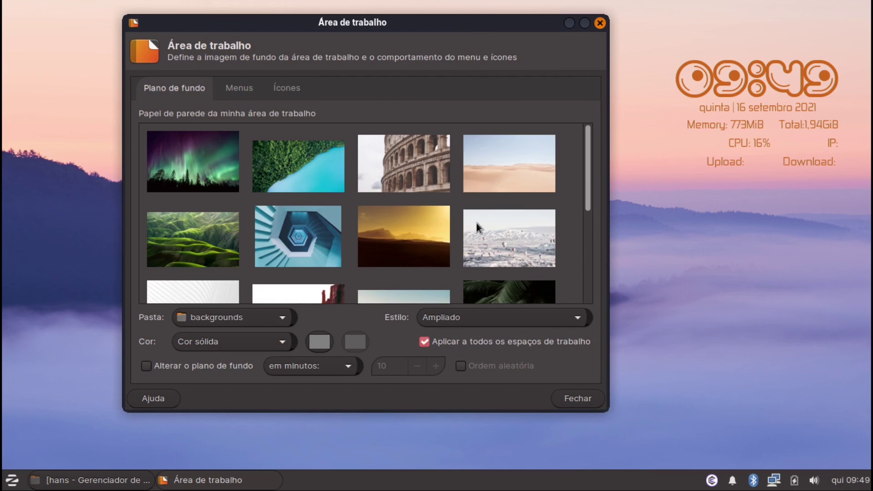
- Try the green coastal mountain wallpaper and minimize the settings window to view it with Conky
{"action": "scroll", "coordinate": [481, 232], "scroll_direction": "down", "scroll_amount": 5}
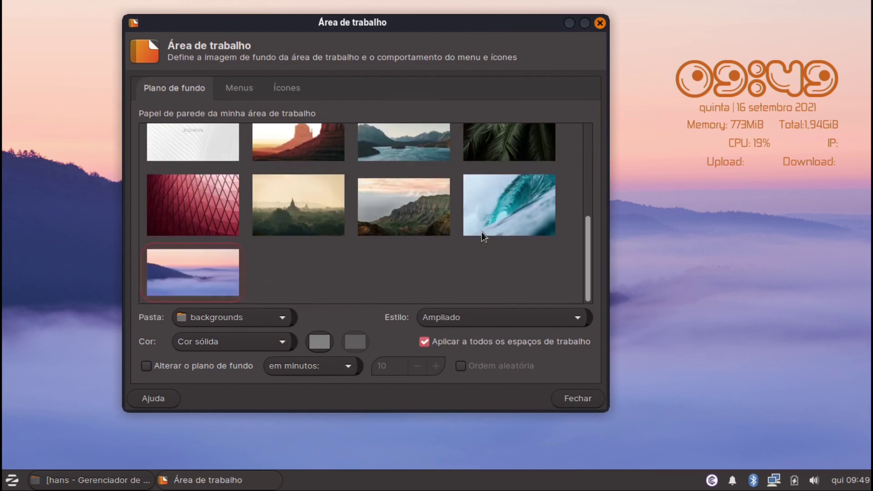
{"action": "left_click", "coordinate": [420, 218]}
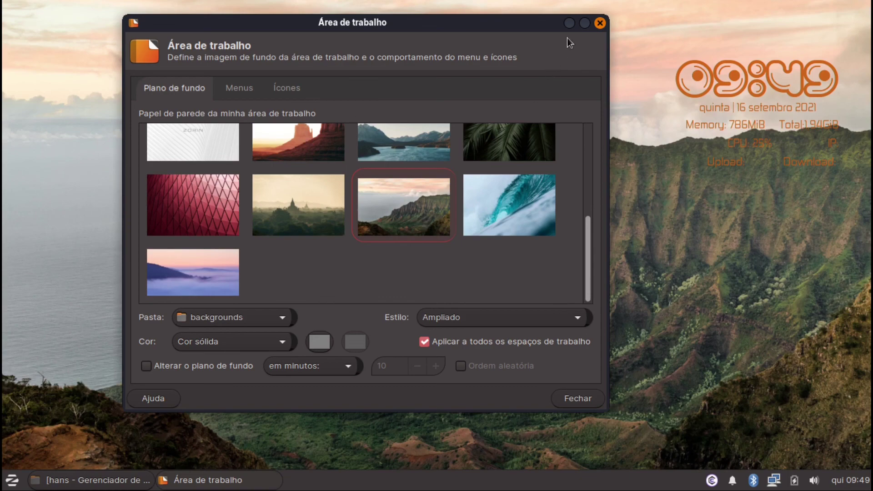
{"action": "left_click", "coordinate": [570, 24]}
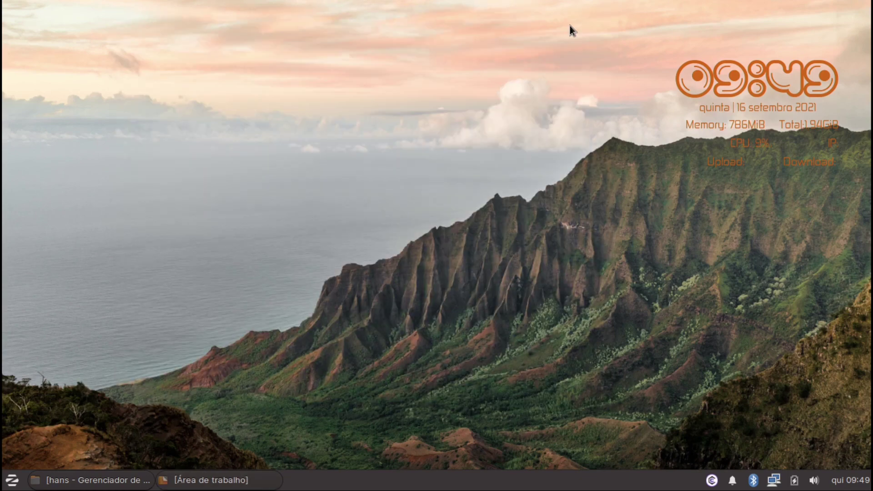
- Restore the background settings, try the red desert butte wallpaper and minimize the window to view it
{"action": "left_click", "coordinate": [209, 480]}
{"action": "scroll", "coordinate": [326, 176], "scroll_direction": "up", "scroll_amount": 1}
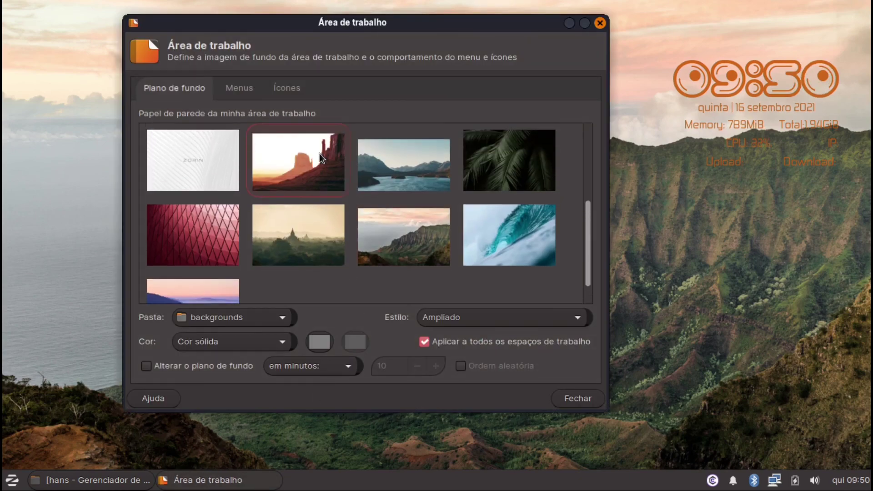
{"action": "left_click", "coordinate": [320, 153]}
{"action": "left_click", "coordinate": [569, 23]}
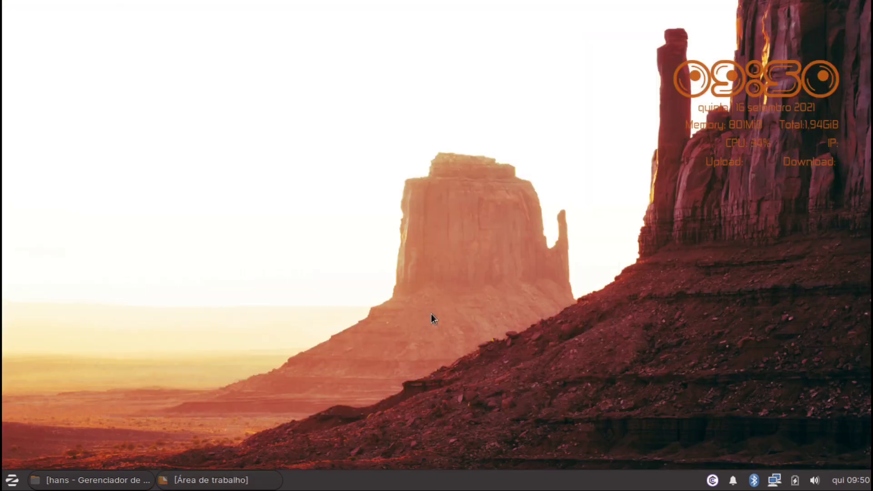
- Restore the background settings, apply the golden sunset mountain wallpaper and close the window
{"action": "left_click", "coordinate": [209, 482]}
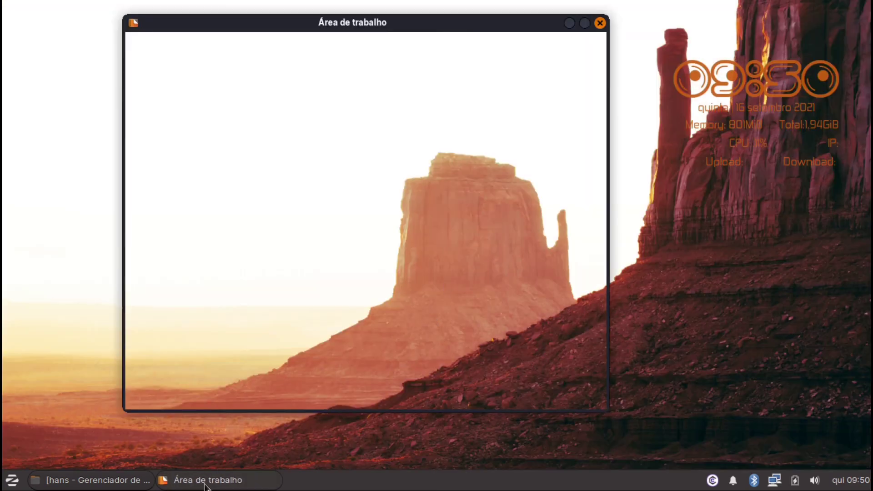
{"action": "scroll", "coordinate": [465, 235], "scroll_direction": "up", "scroll_amount": 3}
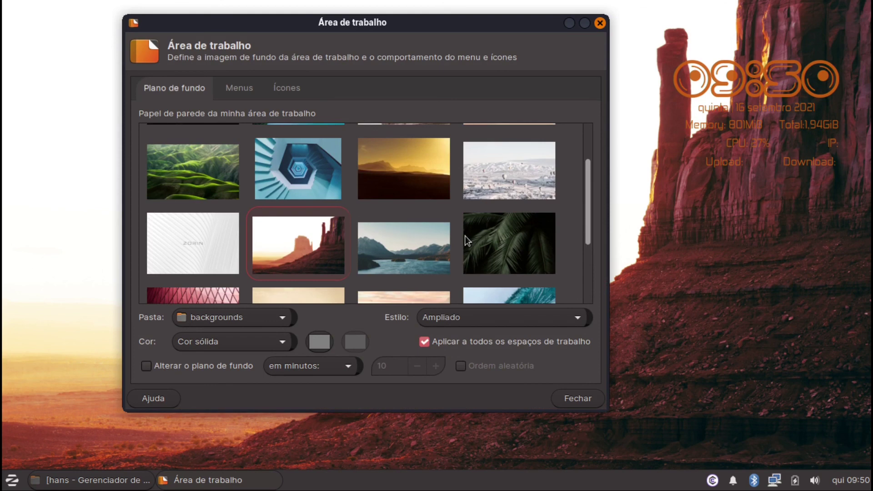
{"action": "left_click", "coordinate": [426, 182]}
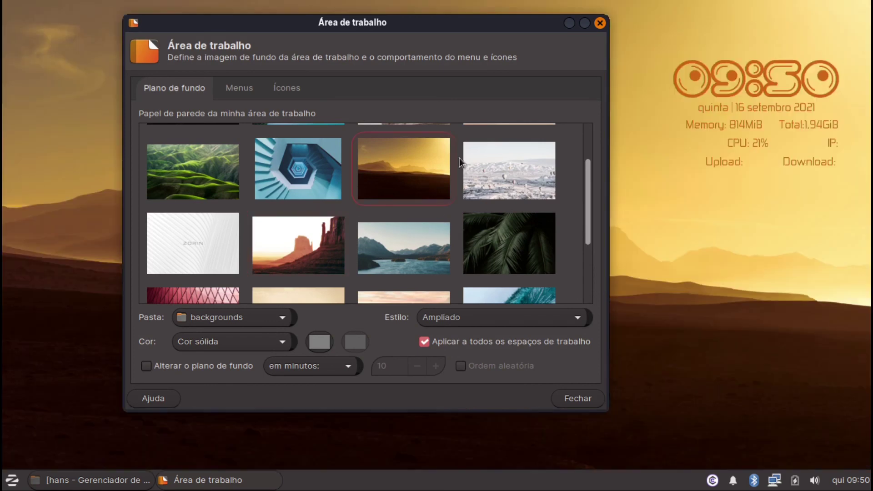
{"action": "left_click", "coordinate": [599, 25]}
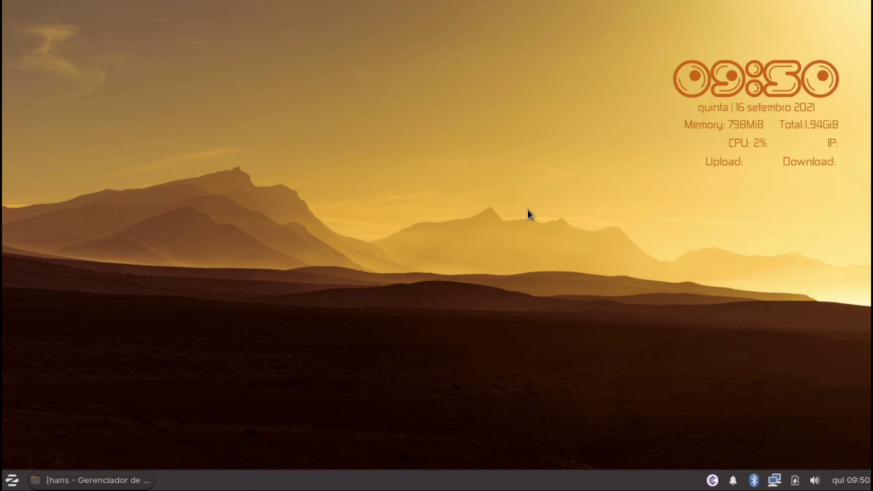
- Bring up the Cerebro search bar, then restore the home folder window and hide its hidden files
{"action": "key", "text": "ctrl+space"}
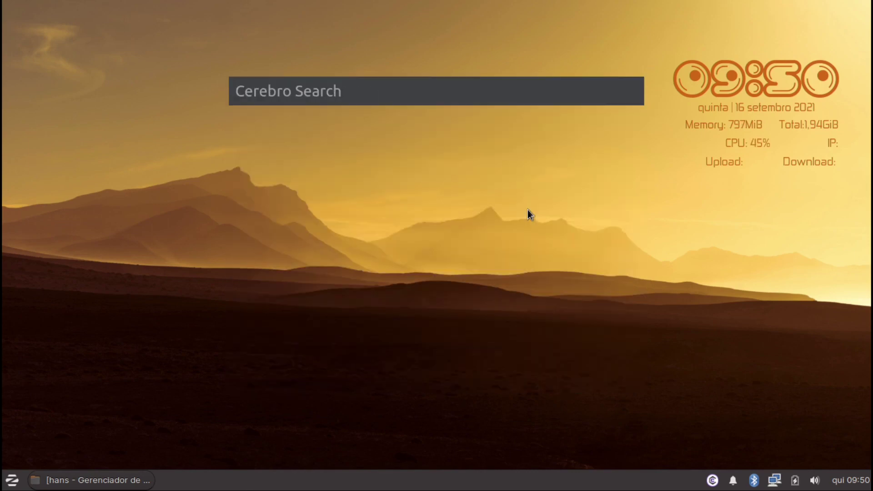
{"action": "left_click", "coordinate": [69, 480]}
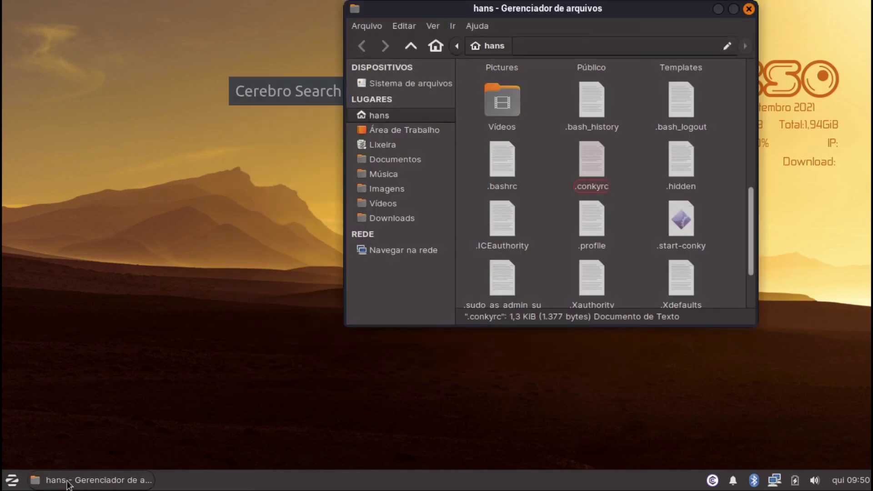
{"action": "key", "text": "ctrl+h"}
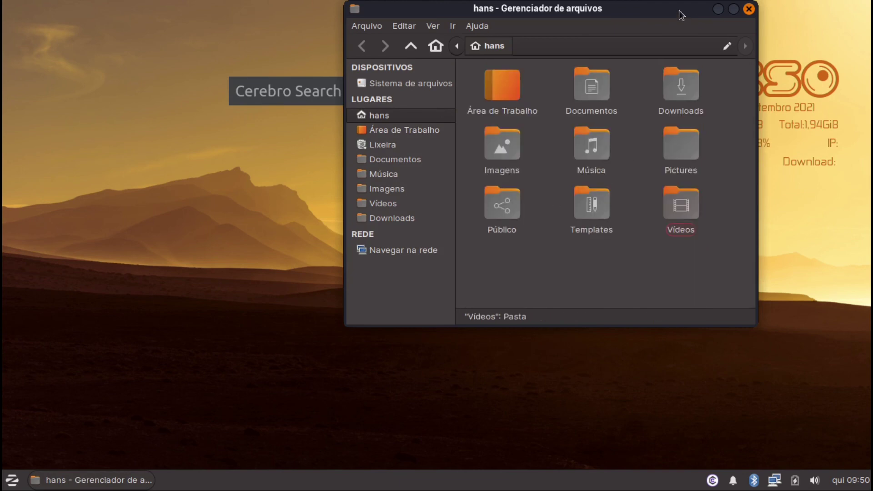